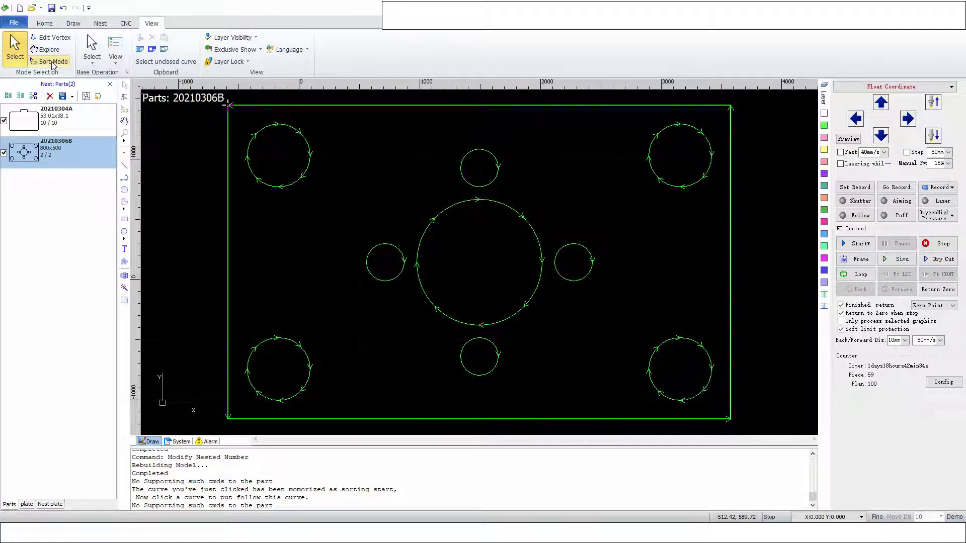
Sequence part 20210306B's corner holes: top-right, bottom-right, top-left, then bottom-left.
{"action": "left_click", "coordinate": [53, 62]}
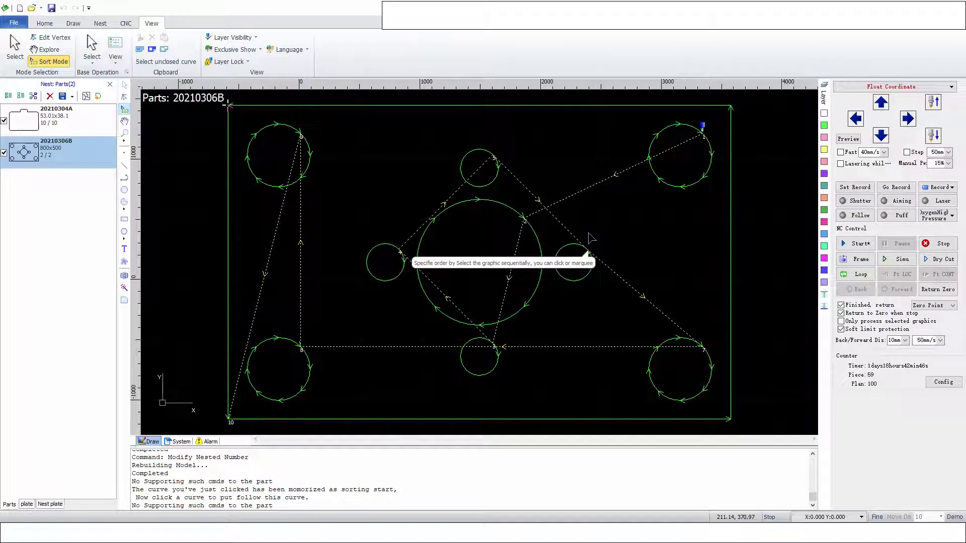
{"action": "left_click", "coordinate": [694, 128]}
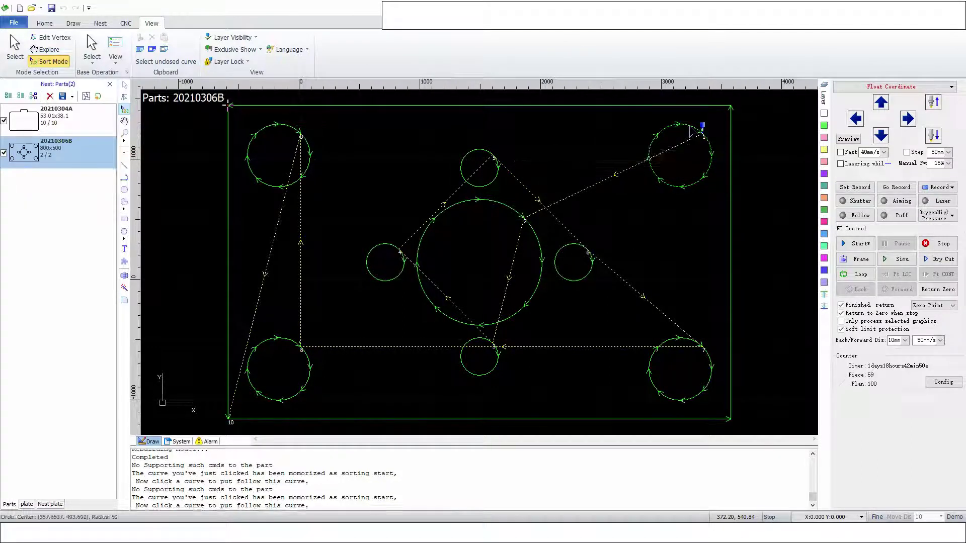
{"action": "left_click", "coordinate": [693, 347]}
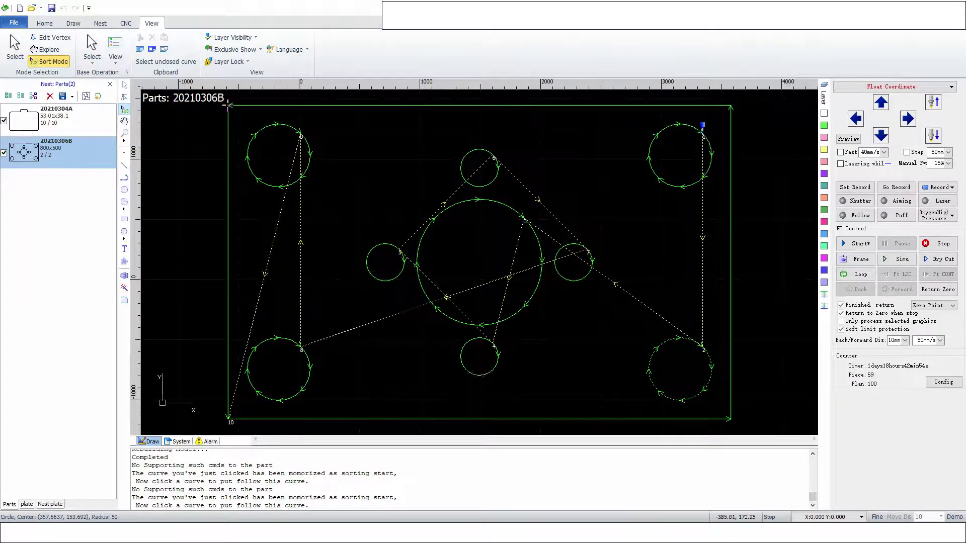
{"action": "left_click", "coordinate": [274, 188]}
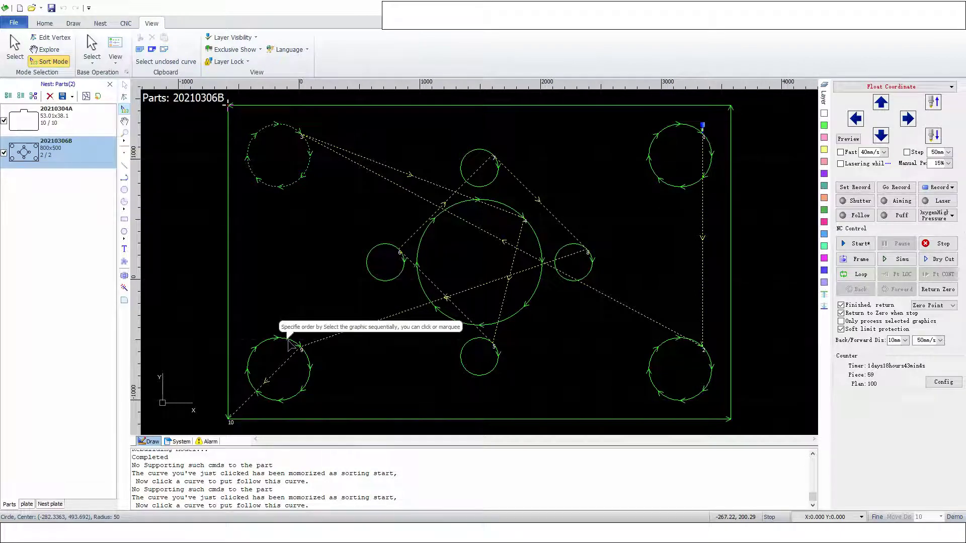
{"action": "left_click", "coordinate": [289, 343]}
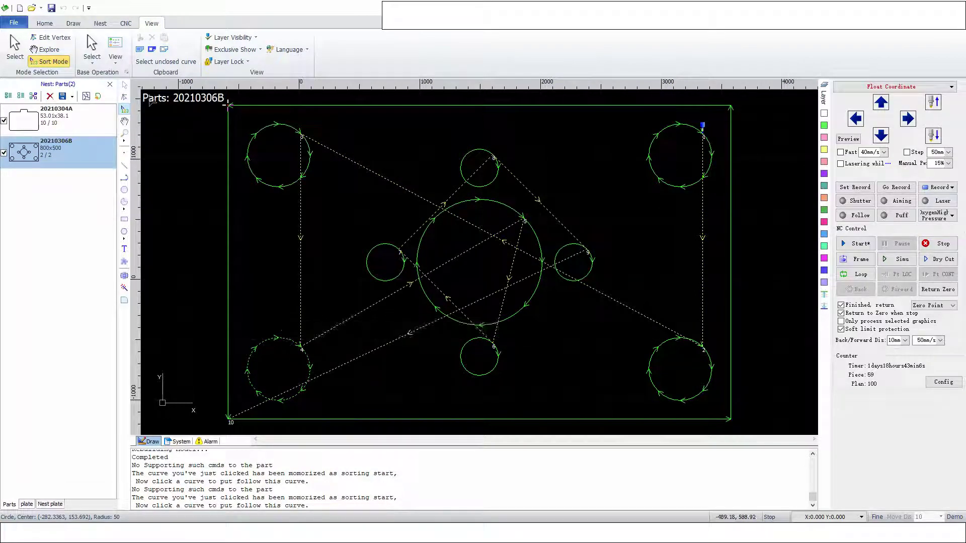
{"action": "left_click", "coordinate": [45, 24]}
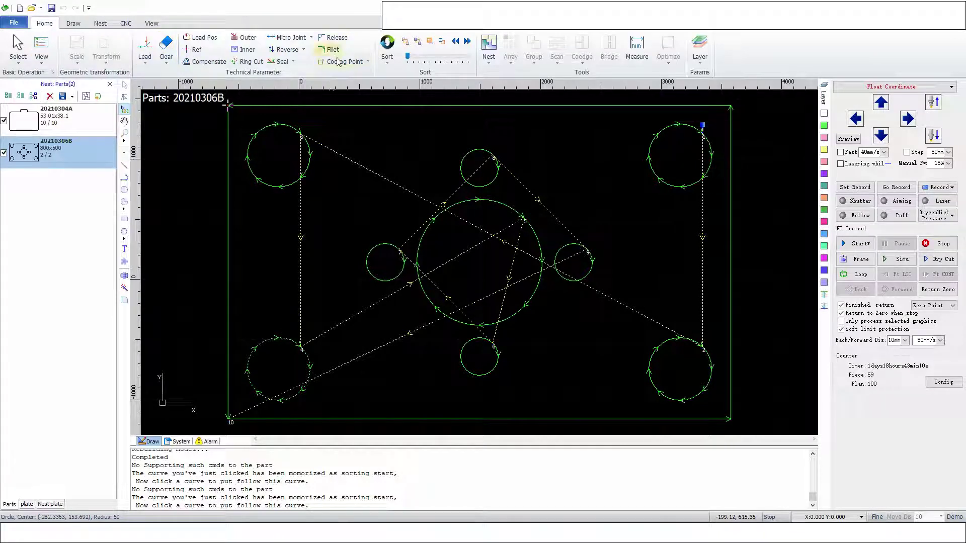
Sequence the upper-left hole, the large centre hole, then the left, right, bottom and top small holes.
{"action": "left_click", "coordinate": [431, 45]}
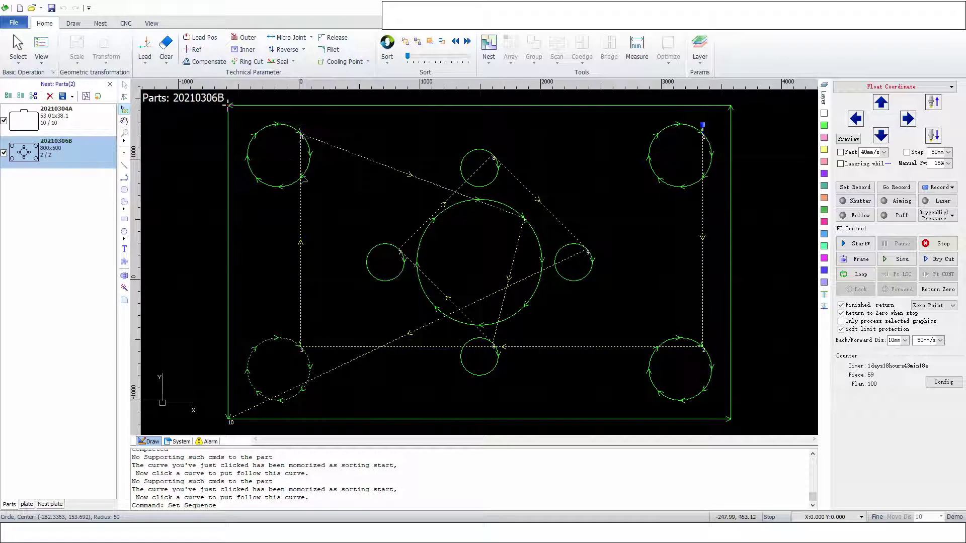
{"action": "left_click", "coordinate": [301, 149]}
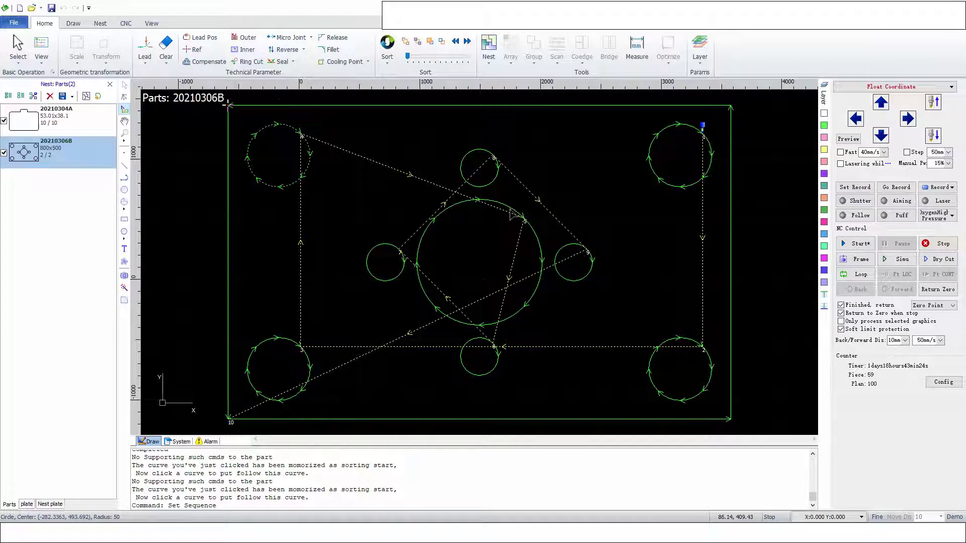
{"action": "left_click", "coordinate": [520, 218]}
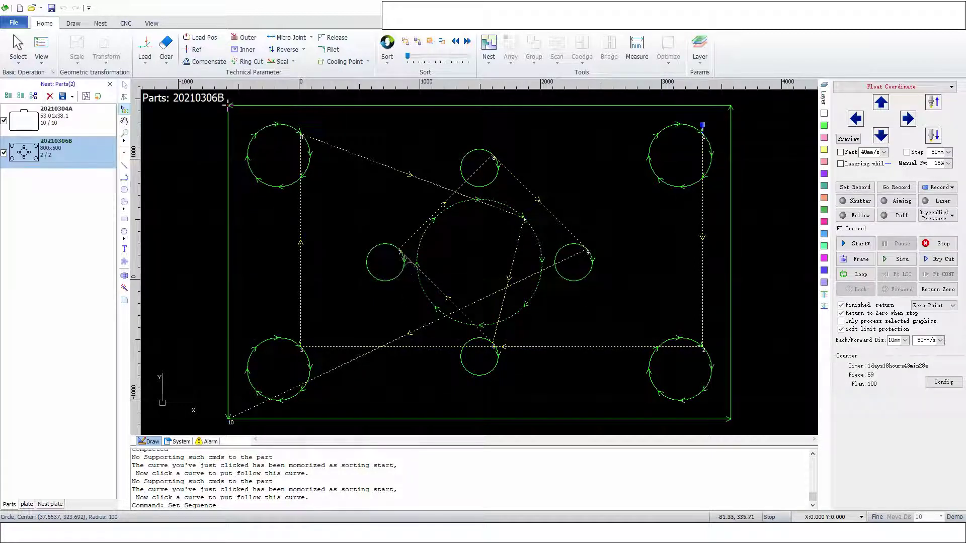
{"action": "left_click", "coordinate": [406, 260]}
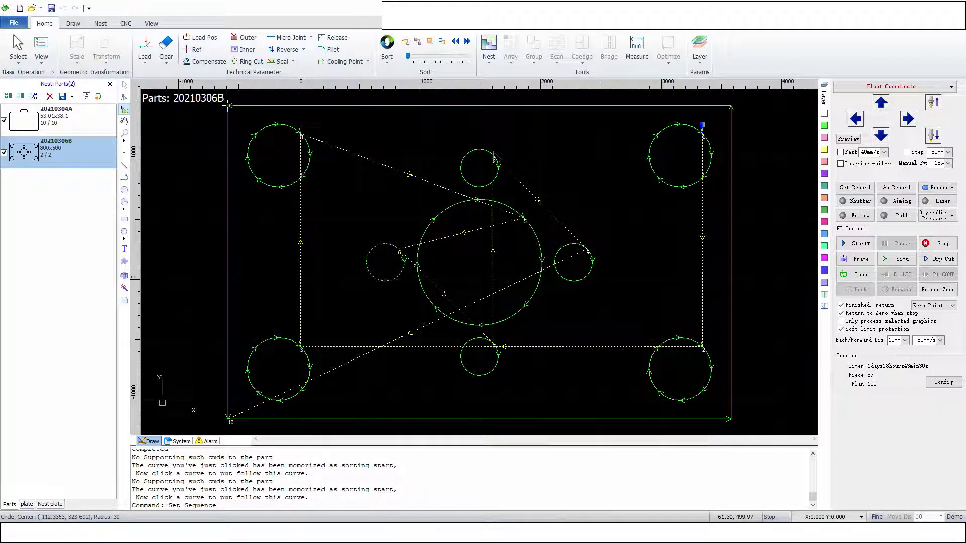
{"action": "left_click", "coordinate": [578, 250]}
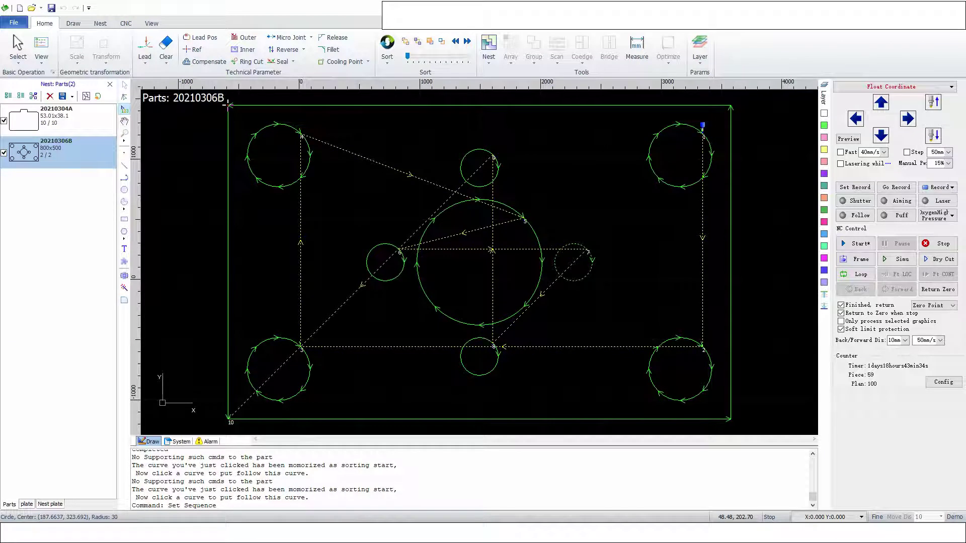
{"action": "left_click", "coordinate": [487, 342]}
{"action": "left_click", "coordinate": [495, 162]}
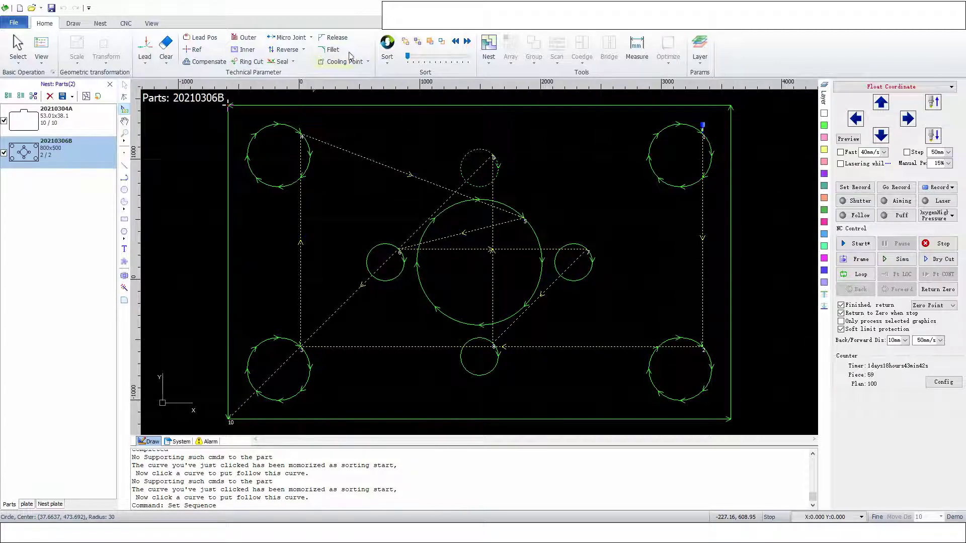
Move the top small hole two places earlier in the cut order, then hide the path display.
{"action": "left_click", "coordinate": [431, 45]}
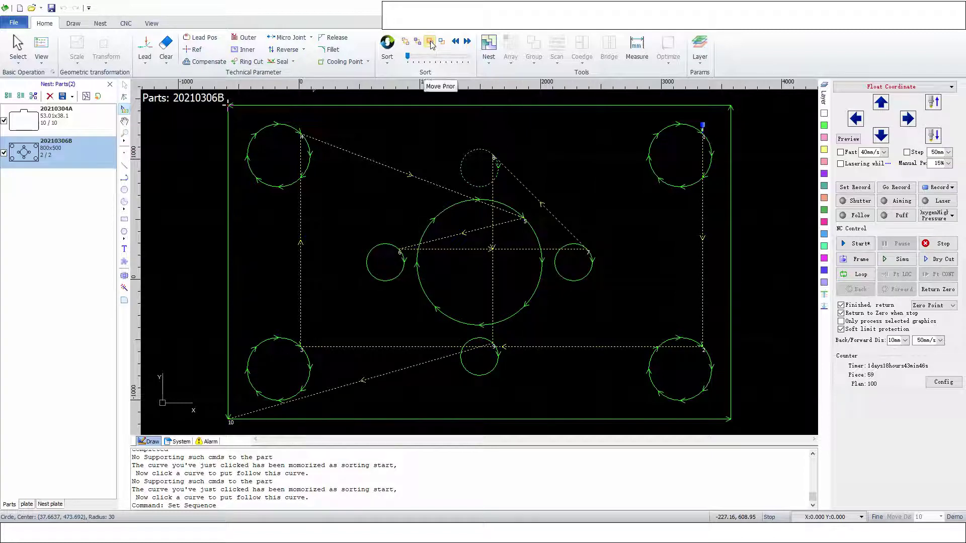
{"action": "left_click", "coordinate": [431, 44]}
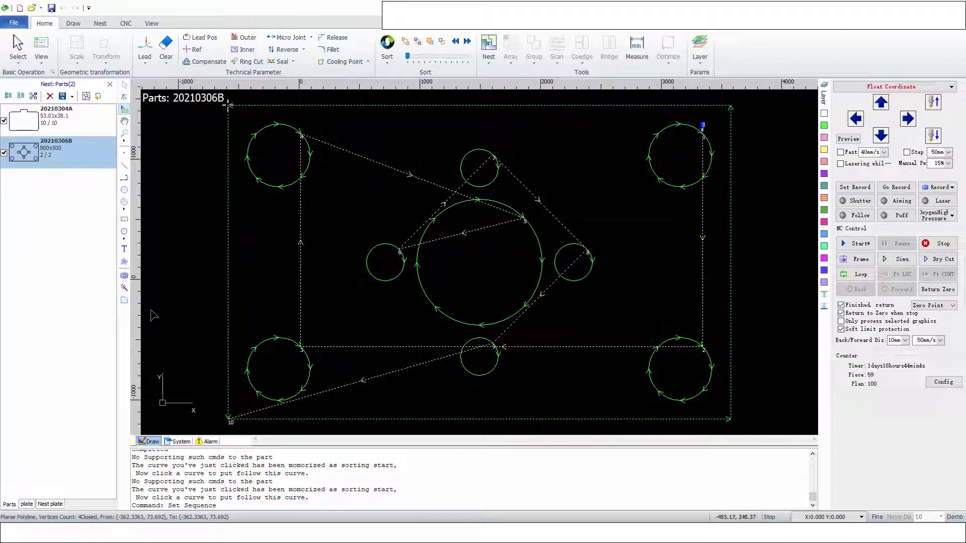
{"action": "left_click", "coordinate": [176, 316]}
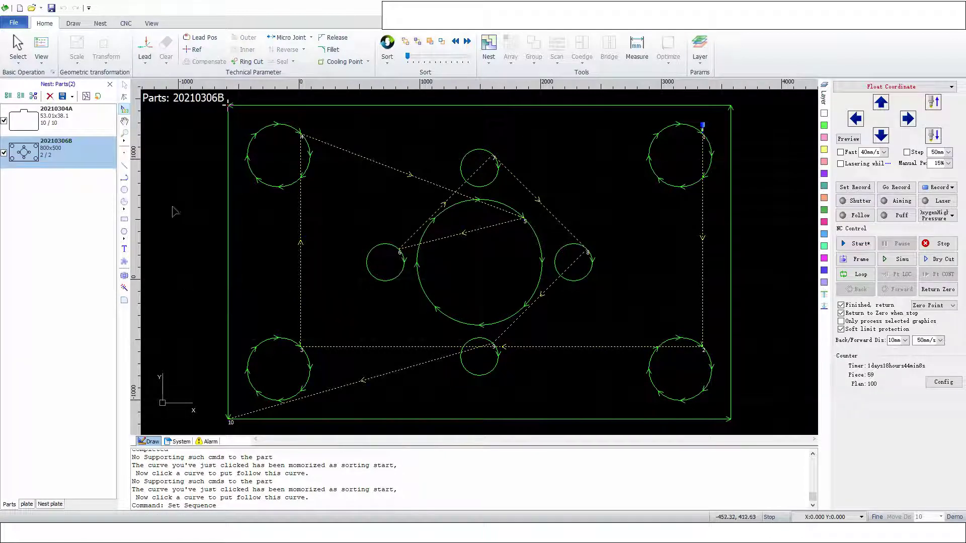
{"action": "left_click", "coordinate": [173, 208]}
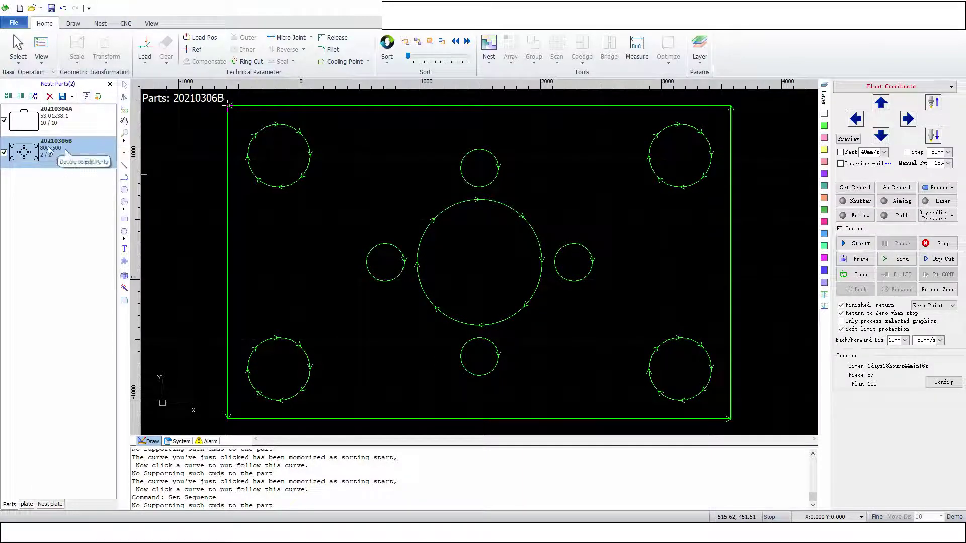
Auto-nest the parts onto a 1220×1220 plate and select the rectangle inside the top-left hole.
{"action": "left_click", "coordinate": [87, 97]}
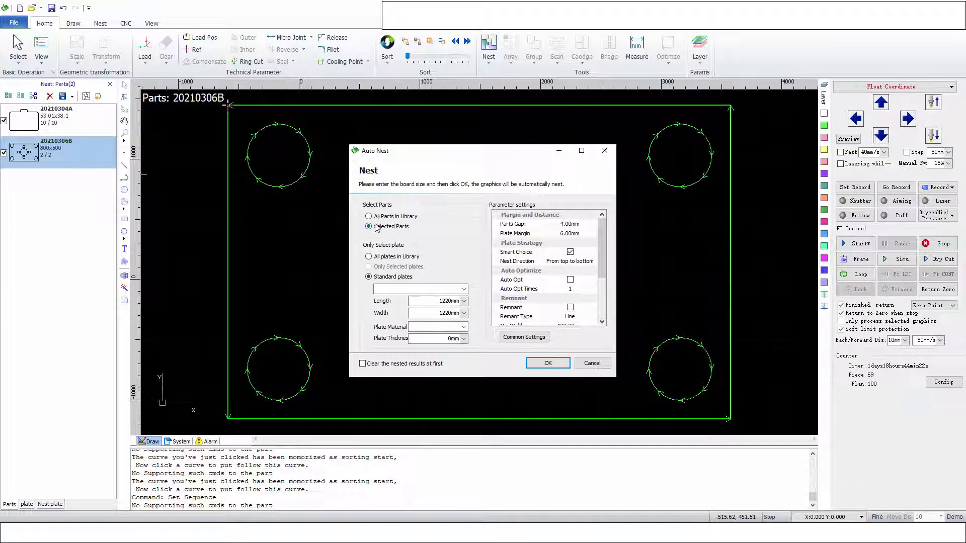
{"action": "left_click", "coordinate": [548, 363]}
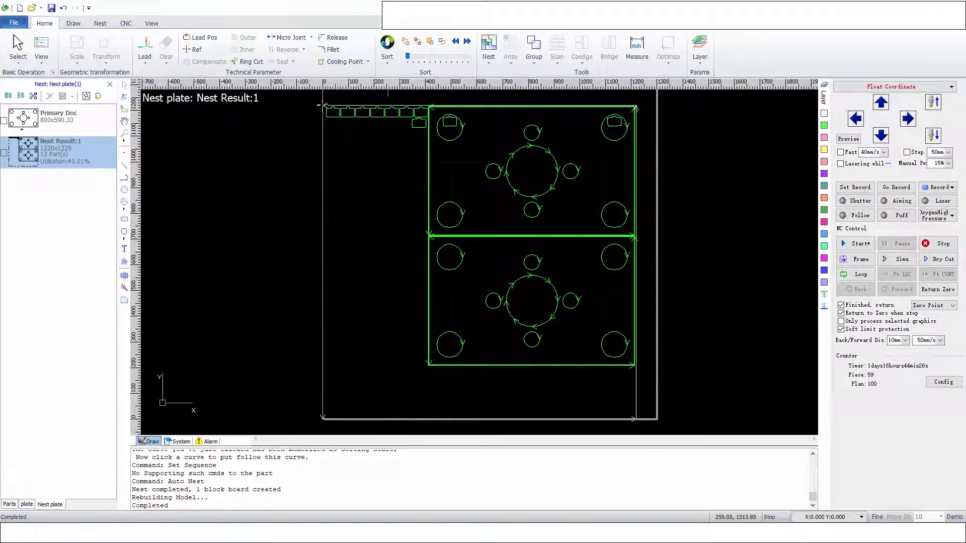
{"action": "scroll", "coordinate": [241, 136], "scroll_direction": "up", "scroll_amount": 2}
{"action": "mouse_move", "coordinate": [384, 228]}
{"action": "middle_mouse_down"}
{"action": "mouse_move", "coordinate": [268, 192]}
{"action": "mouse_move", "coordinate": [264, 212]}
{"action": "mouse_move", "coordinate": [218, 228]}
{"action": "middle_mouse_up"}
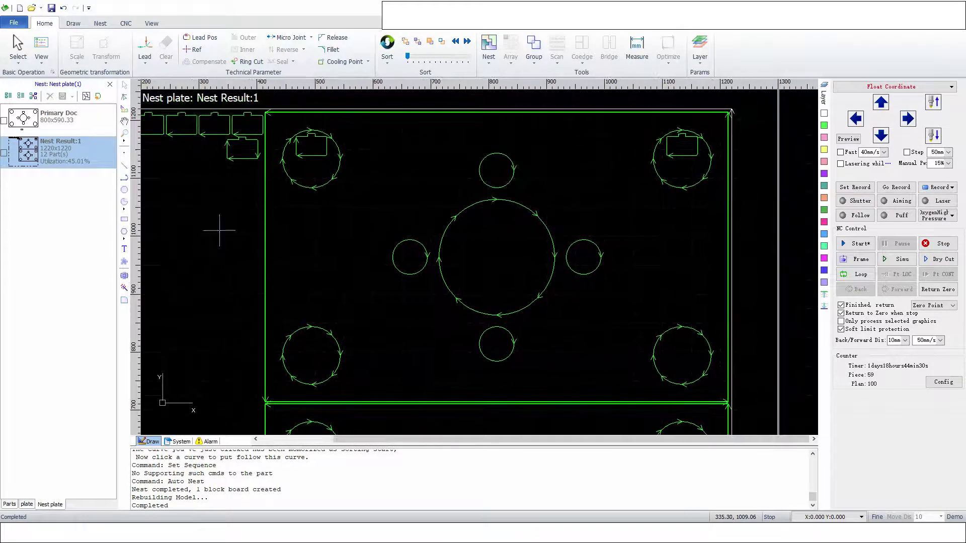
{"action": "left_click", "coordinate": [311, 155]}
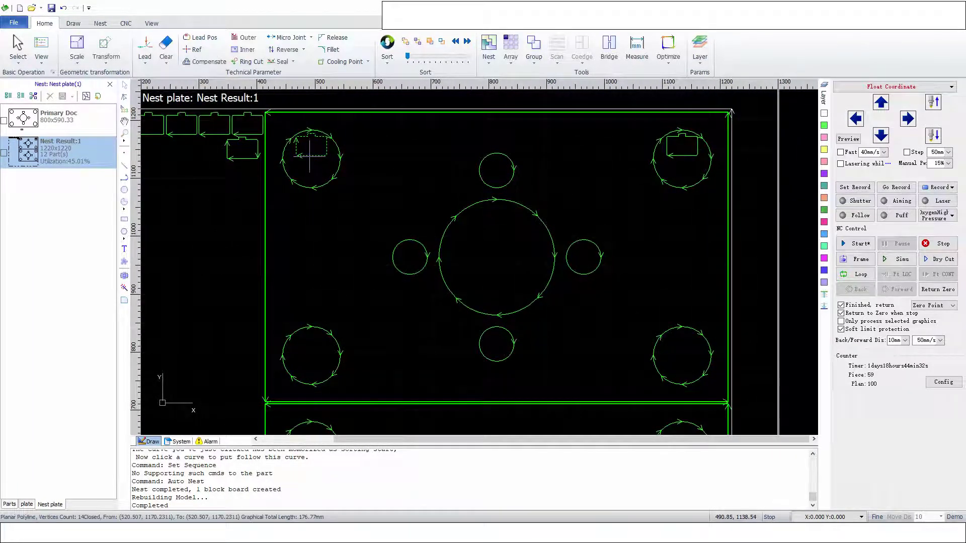
Nudge the top-left hole's rectangle lower and move a loose rectangle into the central hole.
{"action": "left_click_drag", "start_coordinate": [311, 157], "coordinate": [310, 159]}
{"action": "left_click", "coordinate": [309, 163]}
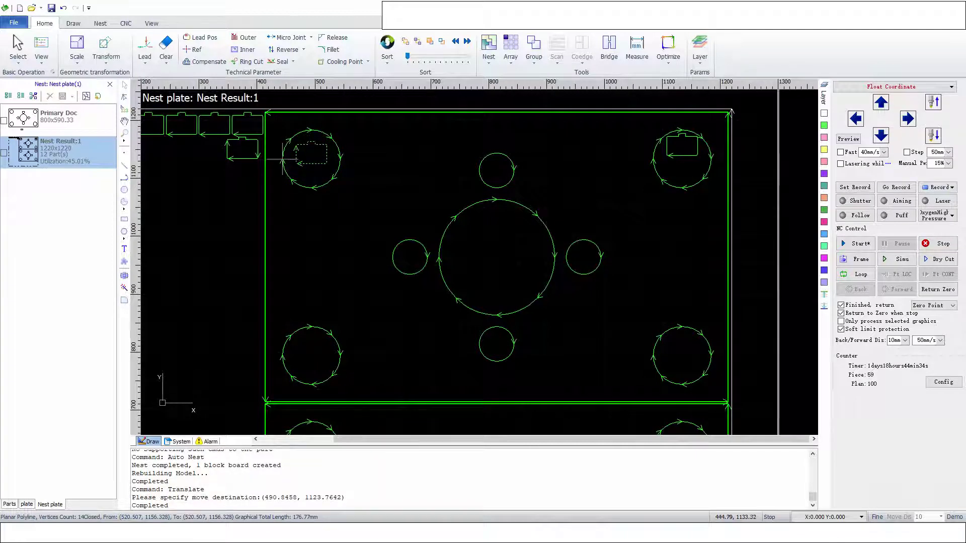
{"action": "left_click", "coordinate": [248, 159]}
{"action": "left_click", "coordinate": [246, 160]}
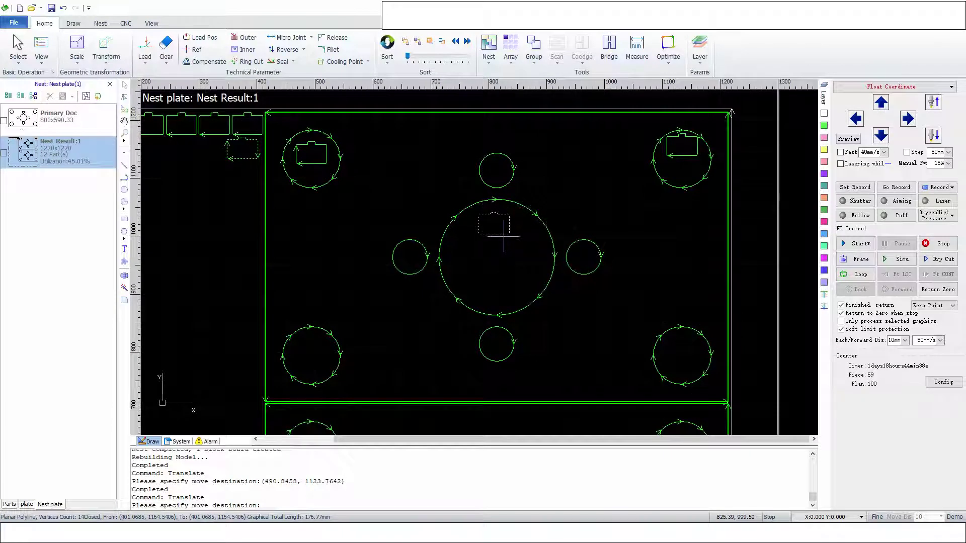
{"action": "left_click", "coordinate": [497, 235]}
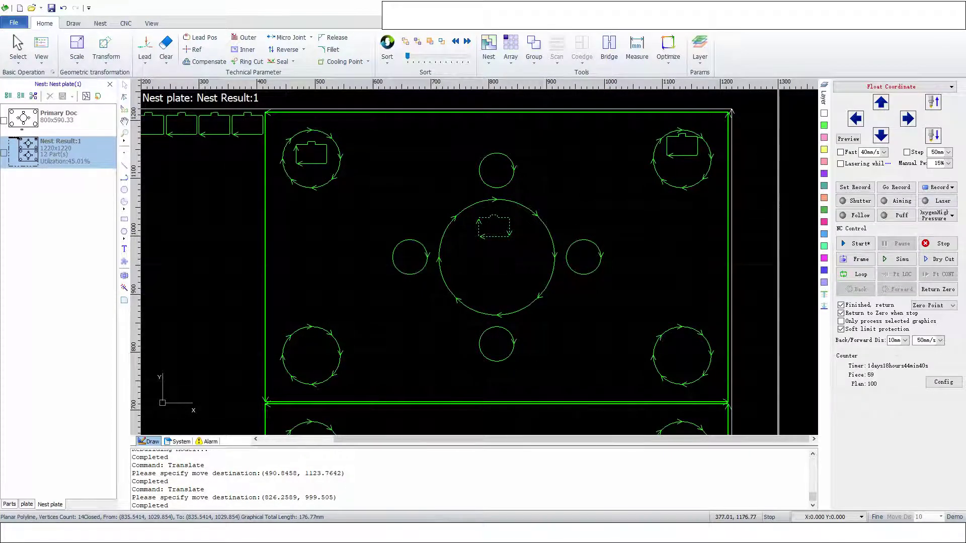
Move outside parts into the central circle and the bottom-left and bottom-right corner circles.
{"action": "left_click_drag", "start_coordinate": [243, 133], "coordinate": [250, 134]}
{"action": "left_click", "coordinate": [249, 134]}
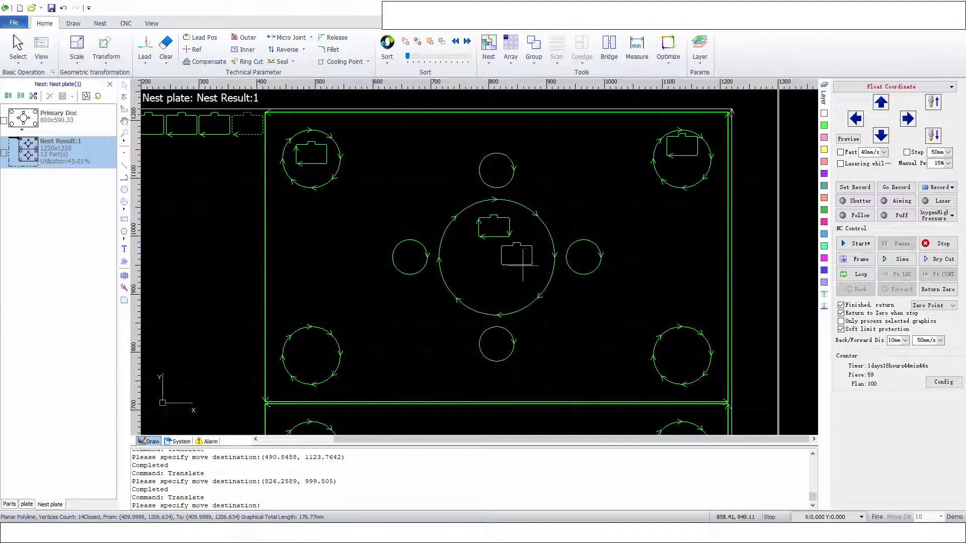
{"action": "left_click_drag", "start_coordinate": [249, 133], "coordinate": [511, 265]}
{"action": "left_click", "coordinate": [222, 142]}
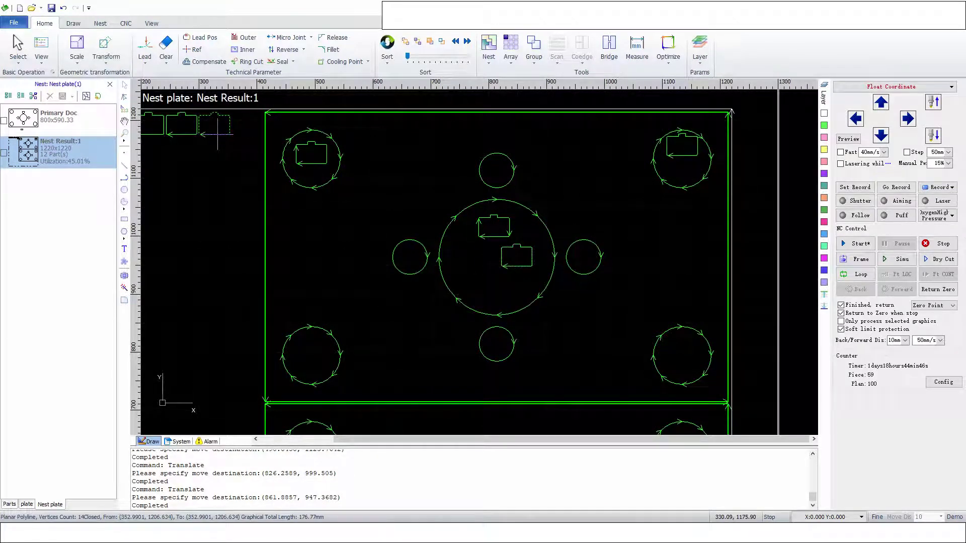
{"action": "left_click_drag", "start_coordinate": [222, 142], "coordinate": [321, 373]}
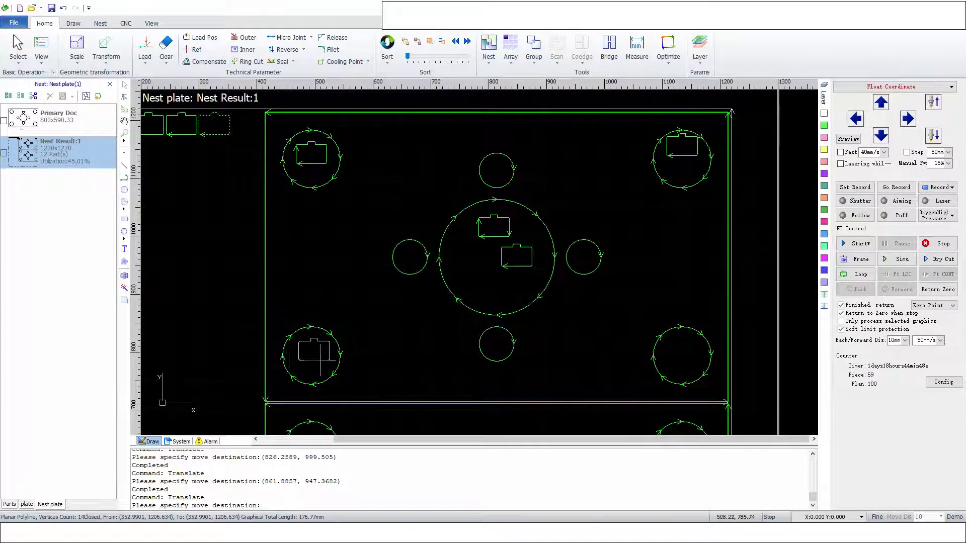
{"action": "left_click", "coordinate": [185, 131]}
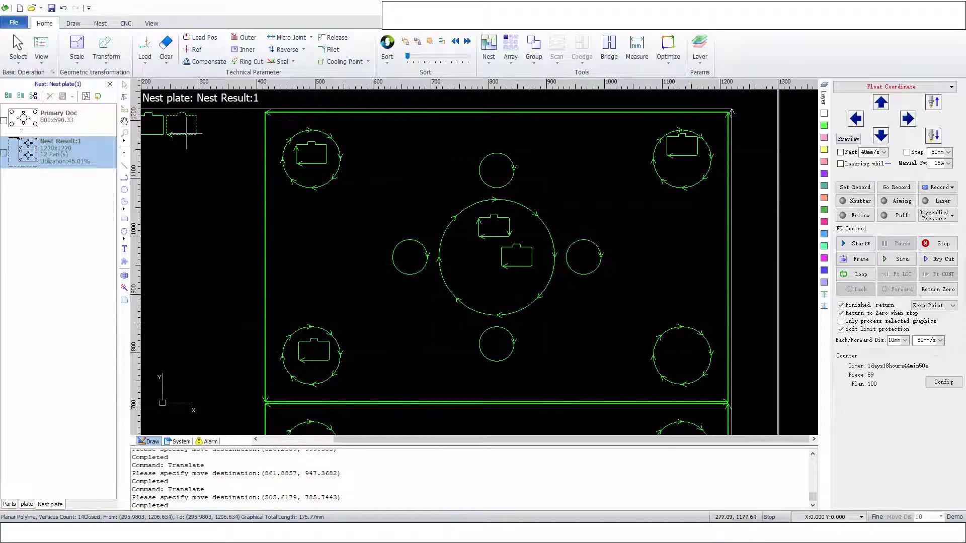
{"action": "mouse_move", "coordinate": [185, 130]}
{"action": "left_mouse_down"}
{"action": "mouse_move", "coordinate": [553, 270]}
{"action": "mouse_move", "coordinate": [690, 365]}
{"action": "left_mouse_up"}
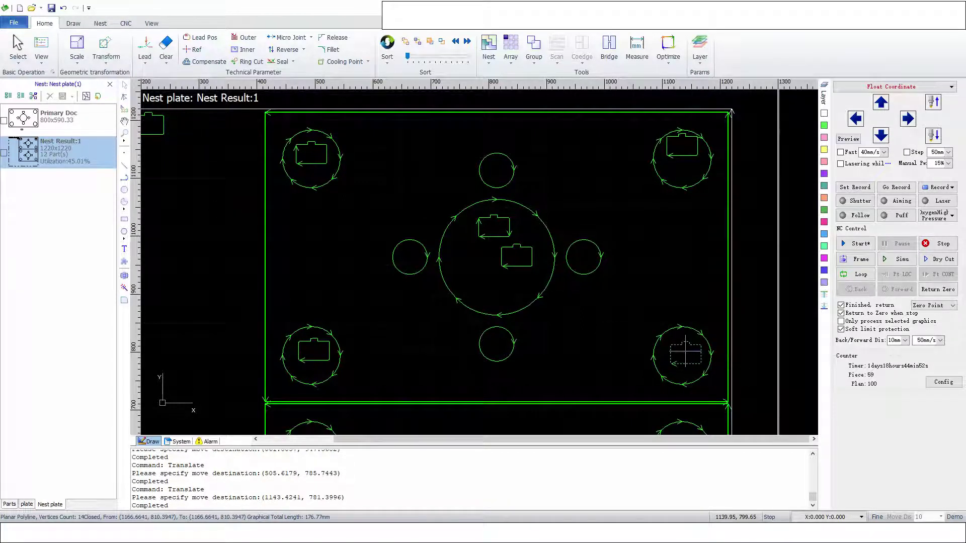
{"action": "scroll", "coordinate": [380, 285], "scroll_direction": "down", "scroll_amount": 3}
Bring four outside parts onto the plate and place two inside the big central circle.
{"action": "left_click_drag", "start_coordinate": [215, 191], "coordinate": [320, 261]}
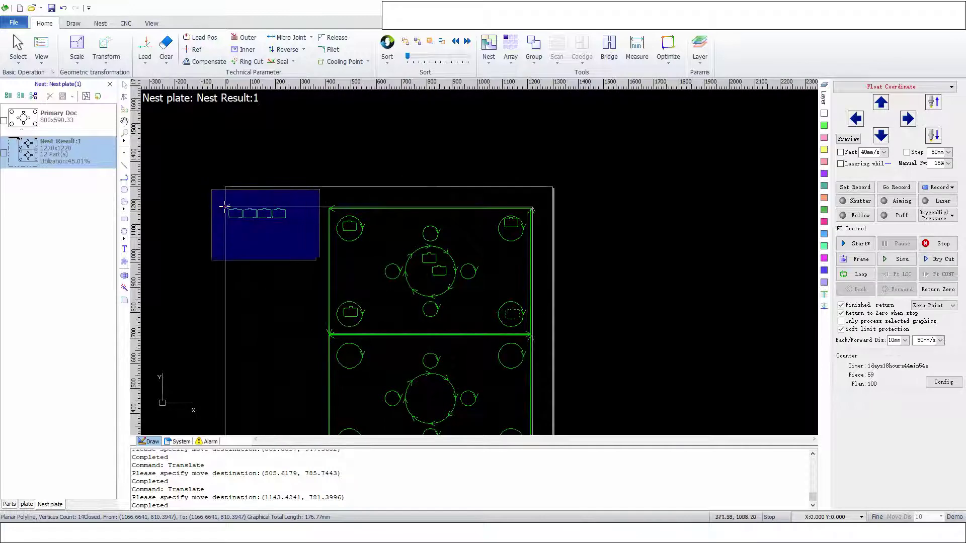
{"action": "left_click_drag", "start_coordinate": [257, 213], "coordinate": [435, 327]}
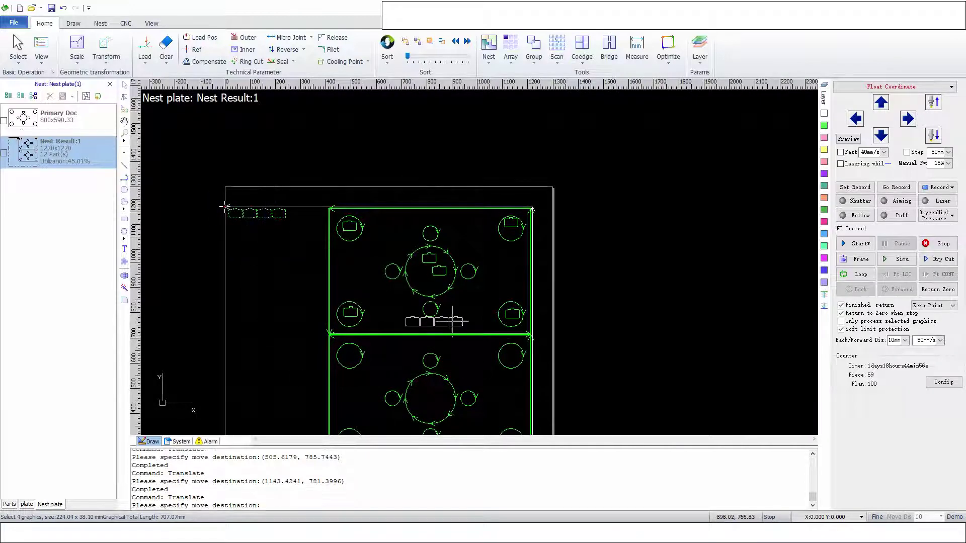
{"action": "scroll", "coordinate": [437, 326], "scroll_direction": "up", "scroll_amount": 3}
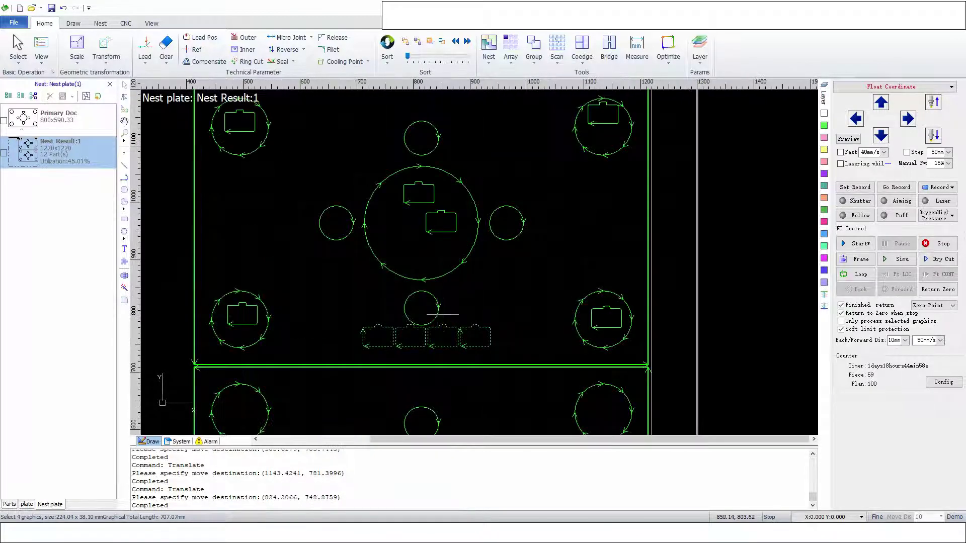
{"action": "left_click", "coordinate": [378, 325]}
{"action": "left_click_drag", "start_coordinate": [378, 326], "coordinate": [404, 219]}
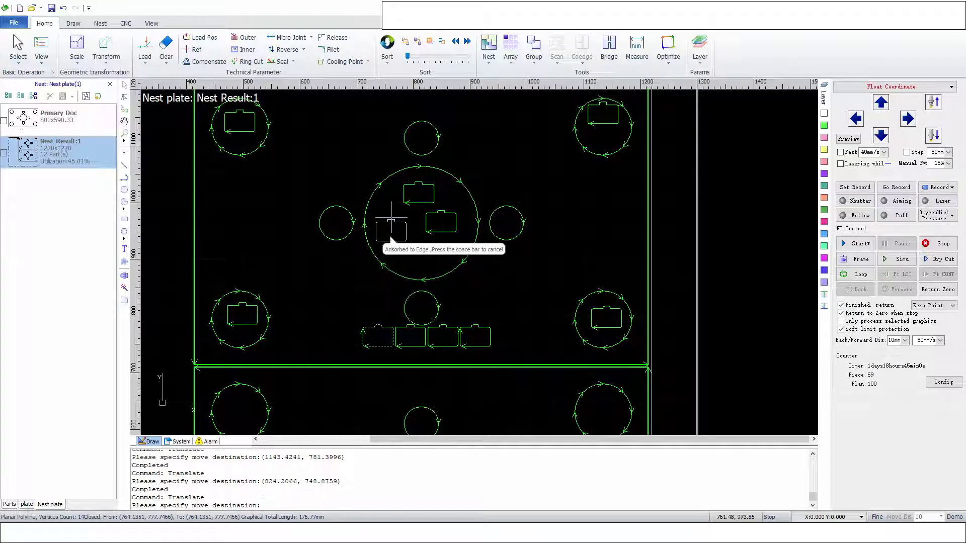
{"action": "left_click", "coordinate": [404, 219]}
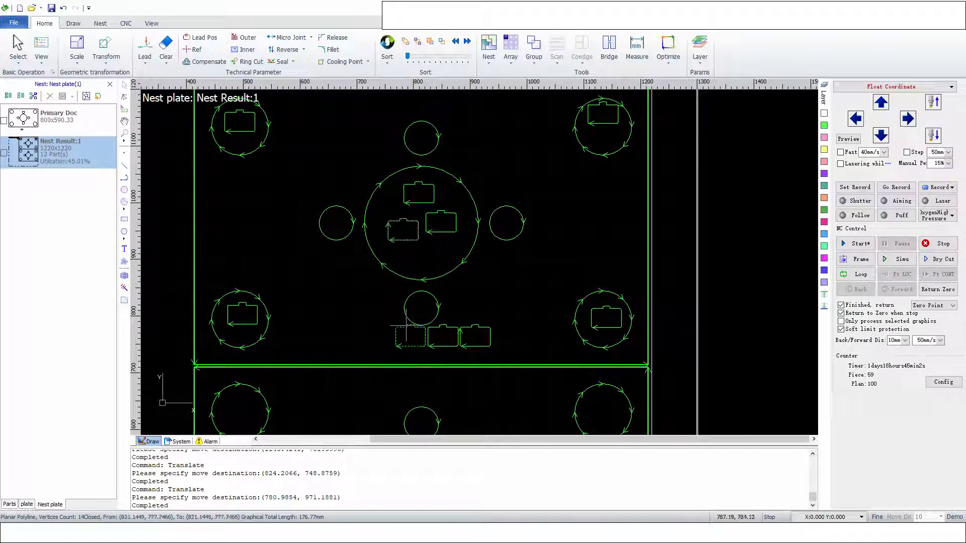
{"action": "left_click_drag", "start_coordinate": [408, 326], "coordinate": [421, 251]}
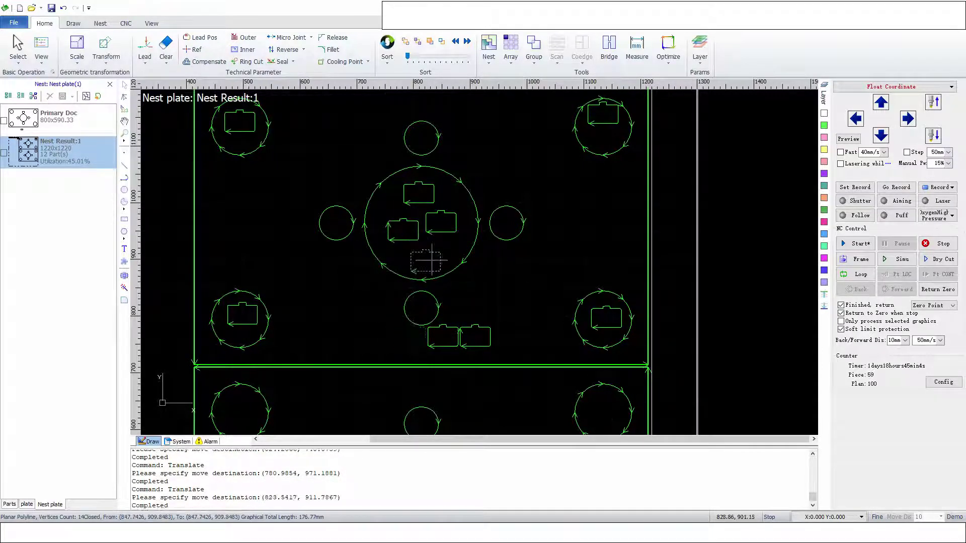
{"action": "scroll", "coordinate": [462, 300], "scroll_direction": "up", "scroll_amount": 3}
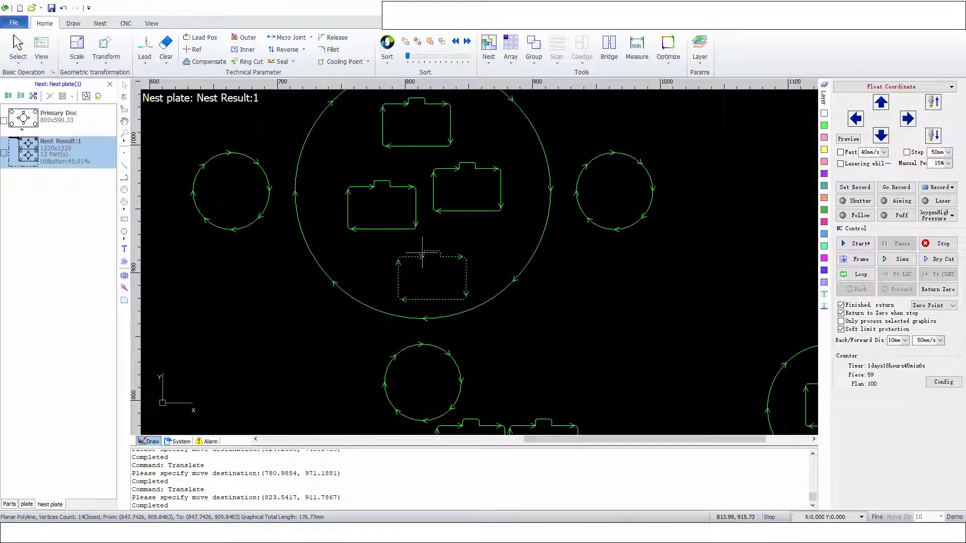
{"action": "left_click_drag", "start_coordinate": [422, 252], "coordinate": [427, 236]}
{"action": "left_click", "coordinate": [427, 236]}
{"action": "scroll", "coordinate": [367, 216], "scroll_direction": "down", "scroll_amount": 3}
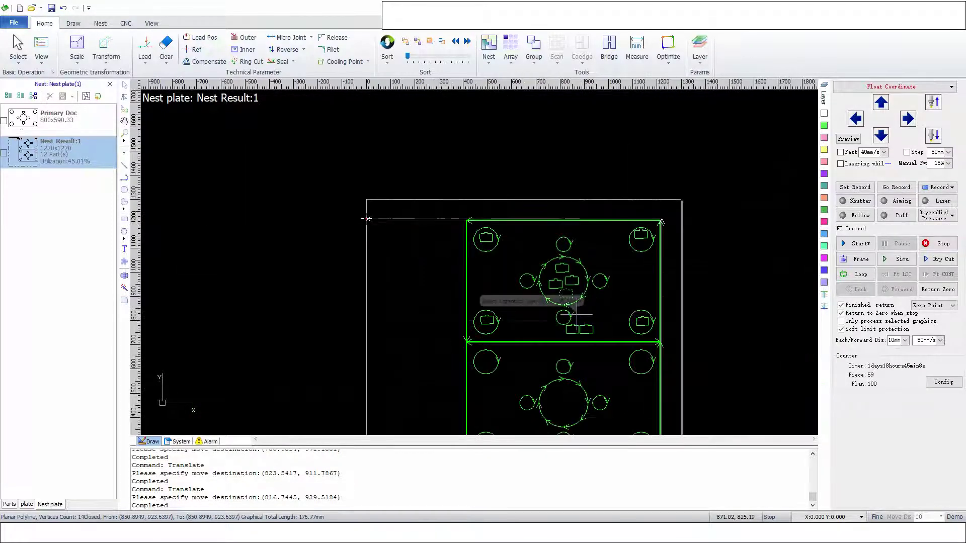
{"action": "scroll", "coordinate": [627, 315], "scroll_direction": "up", "scroll_amount": 3}
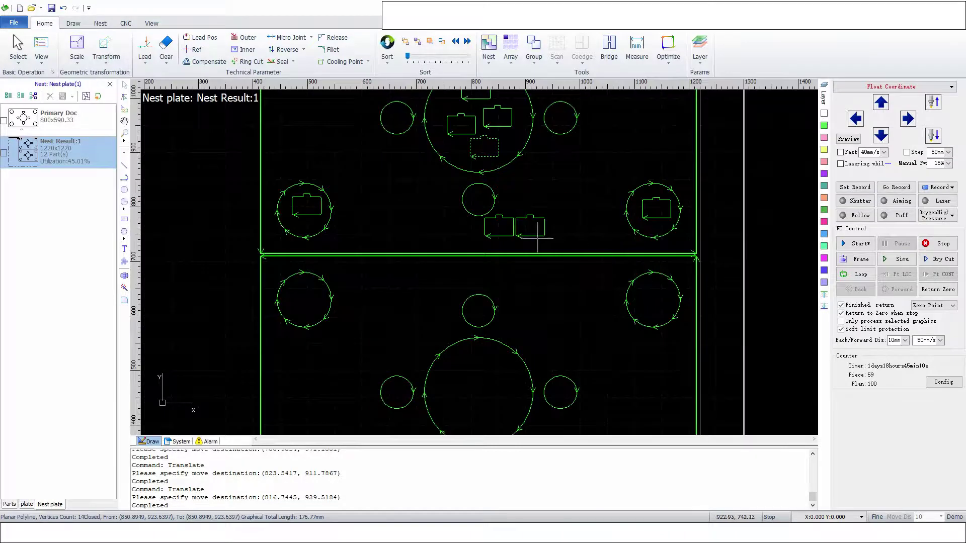
Place parts in the lower plate's upper-right and upper-left circles and centre the lower-left one.
{"action": "mouse_move", "coordinate": [490, 155]}
{"action": "left_mouse_down"}
{"action": "mouse_move", "coordinate": [504, 239]}
{"action": "mouse_move", "coordinate": [656, 306]}
{"action": "left_mouse_up"}
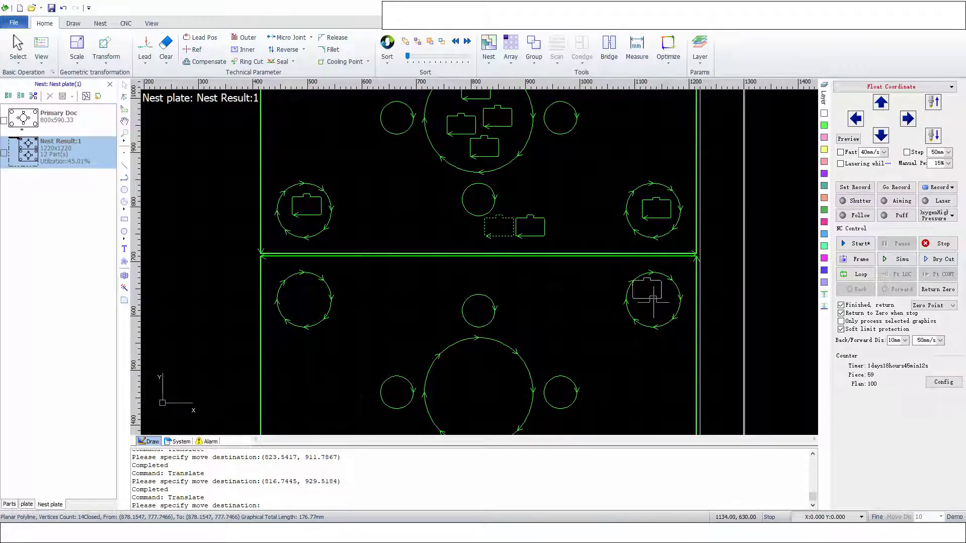
{"action": "left_click", "coordinate": [657, 297]}
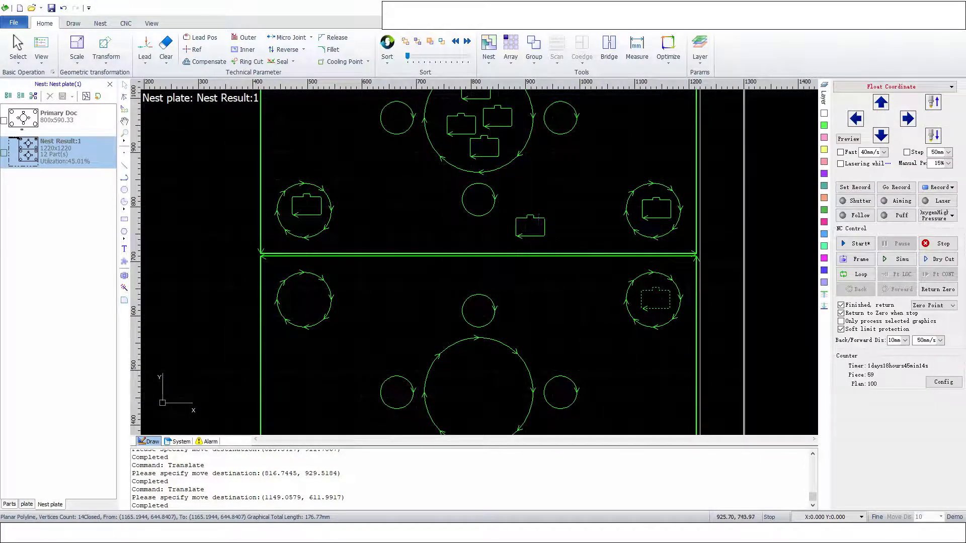
{"action": "left_click_drag", "start_coordinate": [536, 231], "coordinate": [516, 235]}
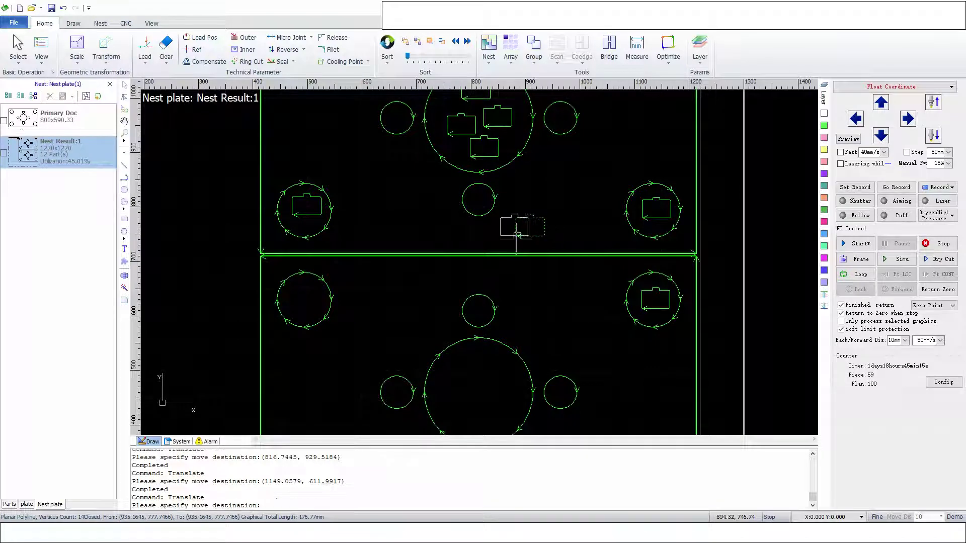
{"action": "left_click", "coordinate": [311, 310]}
{"action": "scroll", "coordinate": [373, 299], "scroll_direction": "down", "scroll_amount": 5}
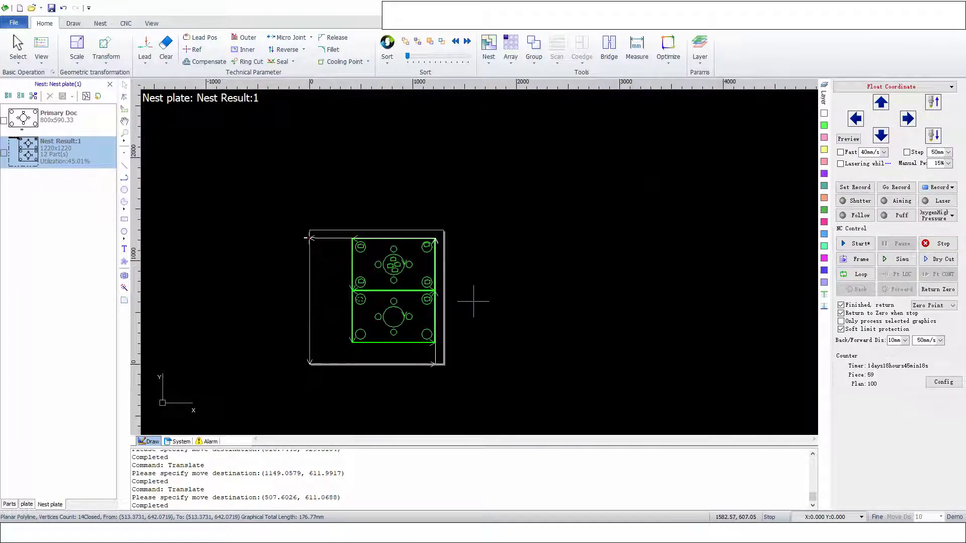
{"action": "scroll", "coordinate": [471, 302], "scroll_direction": "up", "scroll_amount": 1}
{"action": "middle_click_drag", "start_coordinate": [470, 302], "coordinate": [525, 297]}
{"action": "scroll", "coordinate": [526, 297], "scroll_direction": "up", "scroll_amount": 1}
{"action": "scroll", "coordinate": [529, 297], "scroll_direction": "up", "scroll_amount": 1}
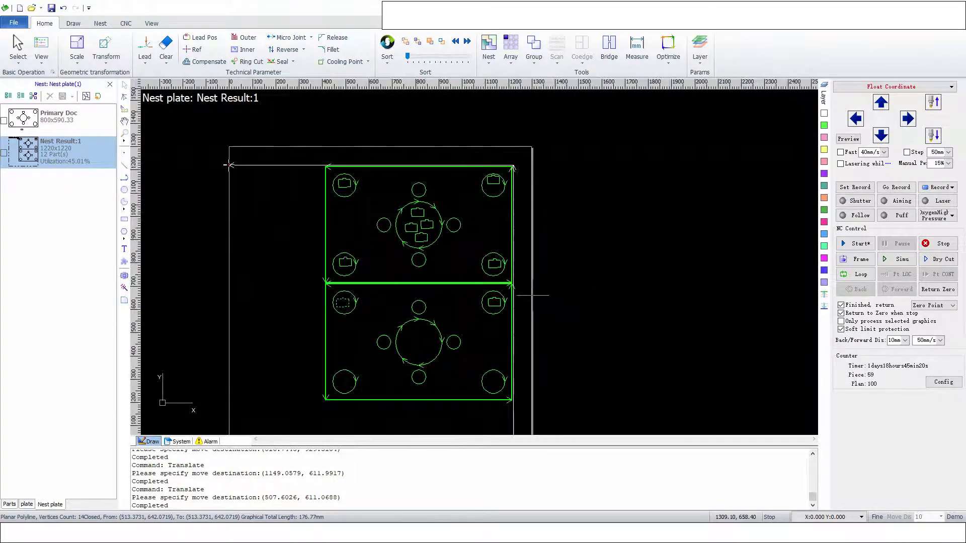
{"action": "scroll", "coordinate": [312, 323], "scroll_direction": "up", "scroll_amount": 1}
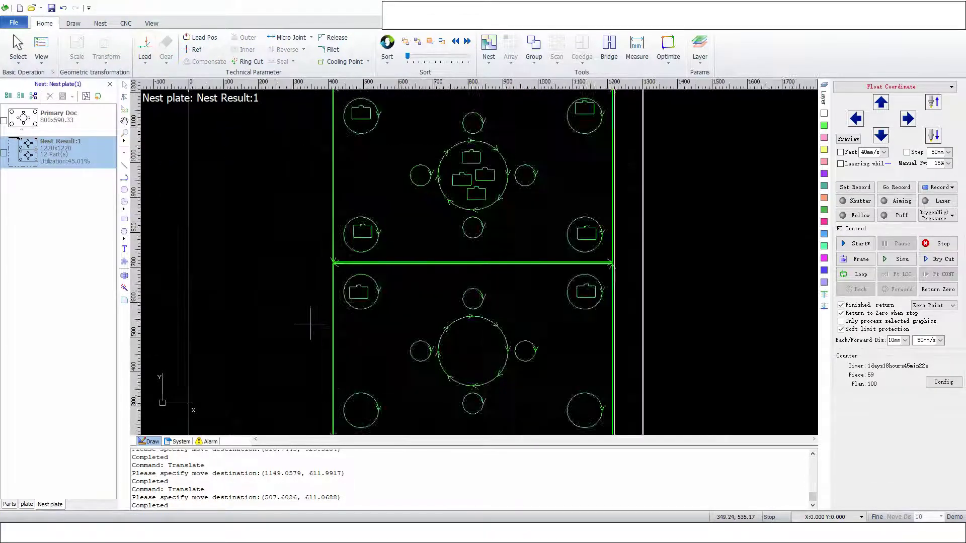
{"action": "scroll", "coordinate": [312, 323], "scroll_direction": "up", "scroll_amount": 1}
{"action": "left_click", "coordinate": [434, 256]}
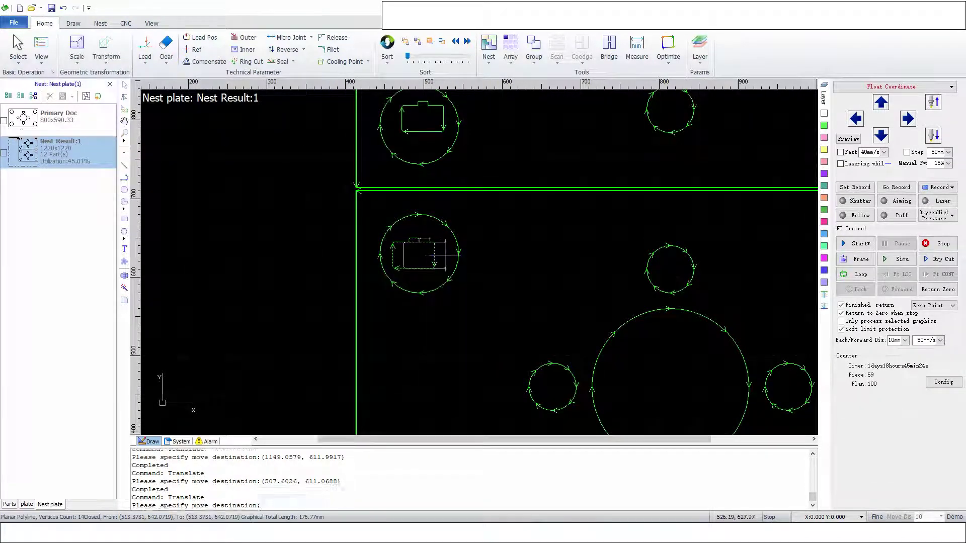
{"action": "left_click_drag", "start_coordinate": [434, 255], "coordinate": [442, 256]}
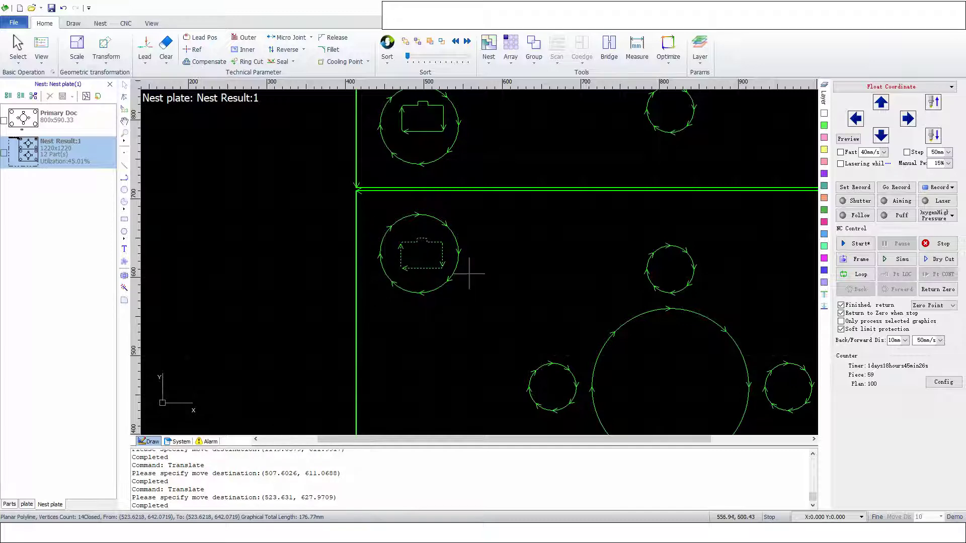
{"action": "scroll", "coordinate": [511, 294], "scroll_direction": "down", "scroll_amount": 2}
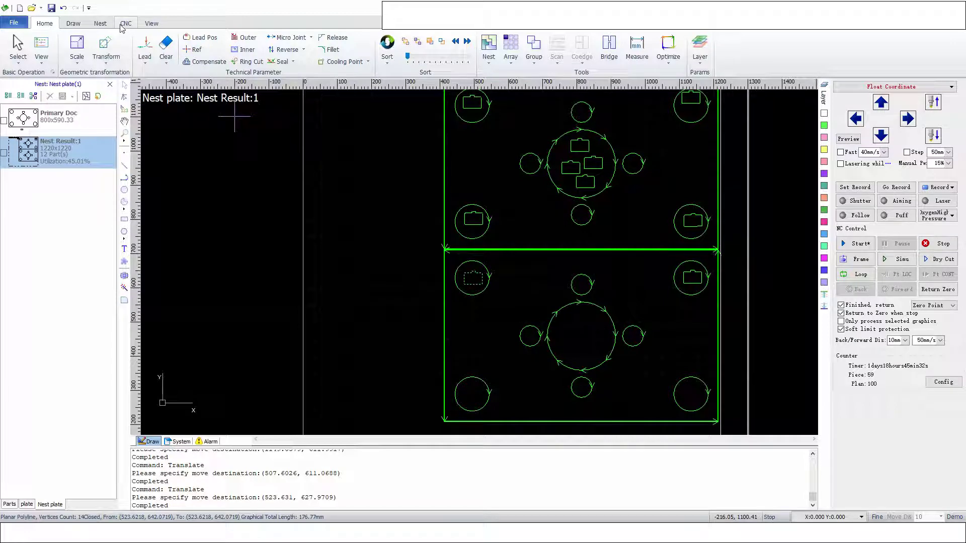
Enter manual sort mode, starting with the right-circle part, then the left-circle part.
{"action": "left_click", "coordinate": [148, 24]}
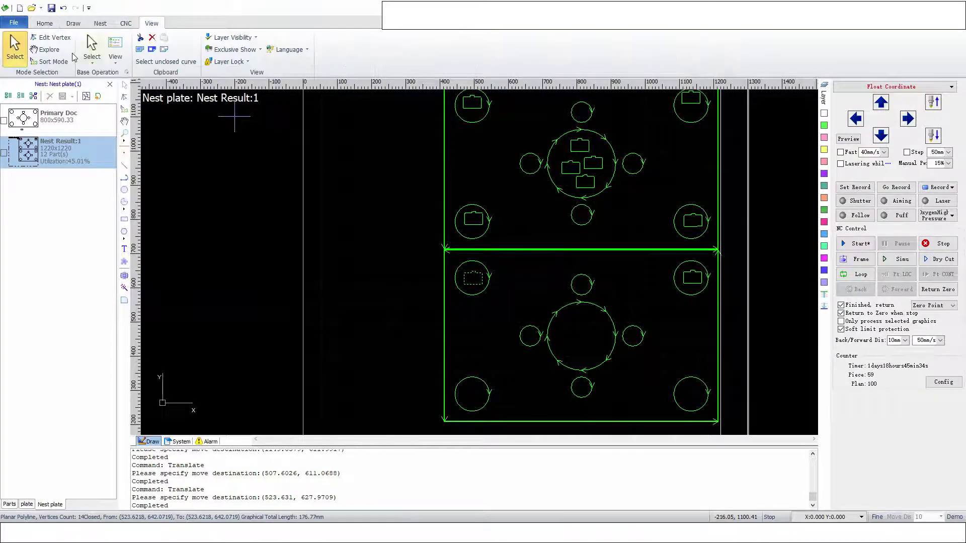
{"action": "left_click", "coordinate": [53, 61]}
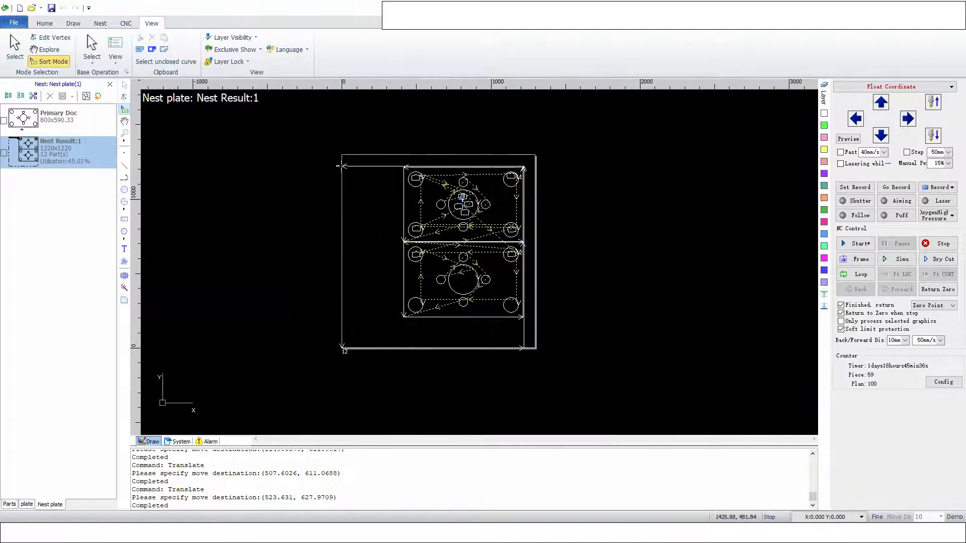
{"action": "scroll", "coordinate": [492, 274], "scroll_direction": "up", "scroll_amount": 3}
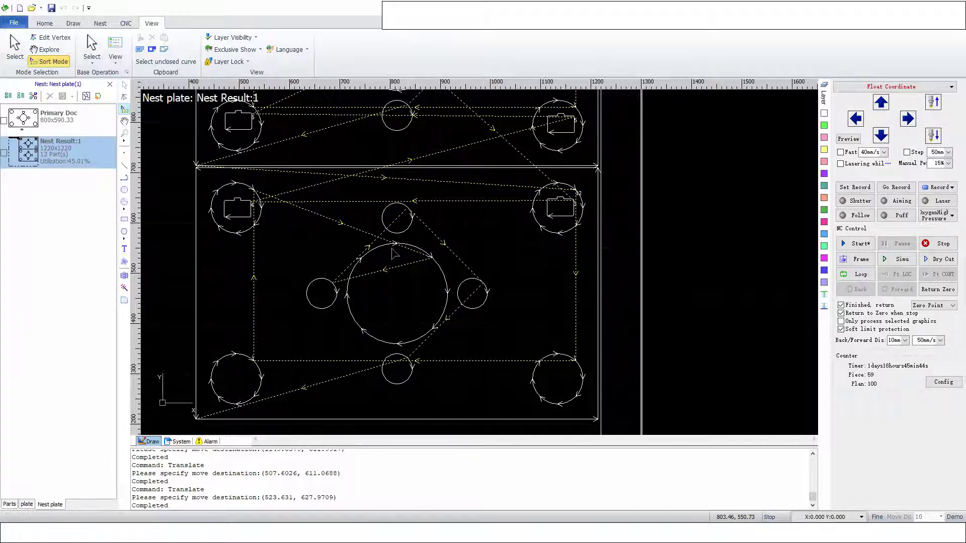
{"action": "left_click", "coordinate": [550, 213]}
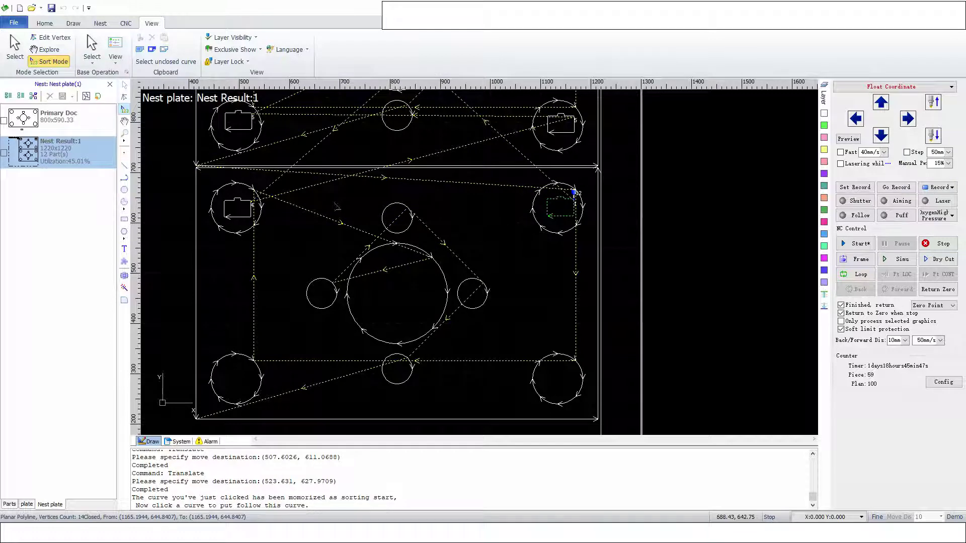
{"action": "left_click", "coordinate": [242, 205]}
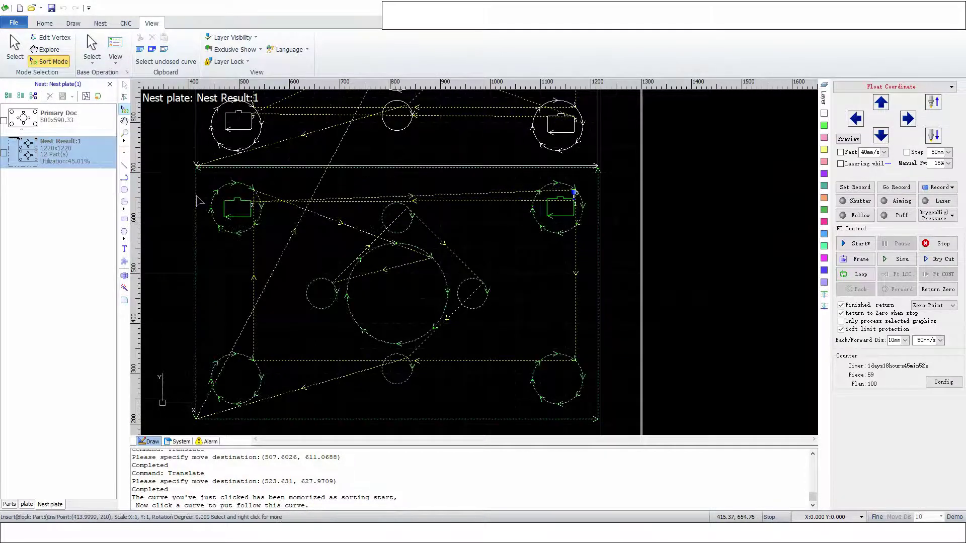
Add the lower-right, lower-left, centre-circle and top-right parts to the order, then apply it.
{"action": "middle_click_drag", "start_coordinate": [178, 181], "coordinate": [211, 492]}
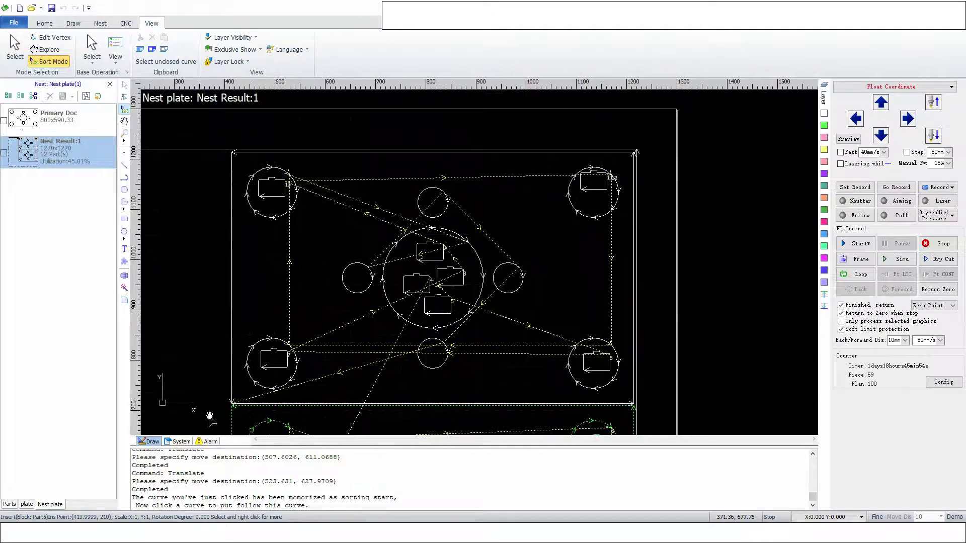
{"action": "left_click", "coordinate": [614, 364]}
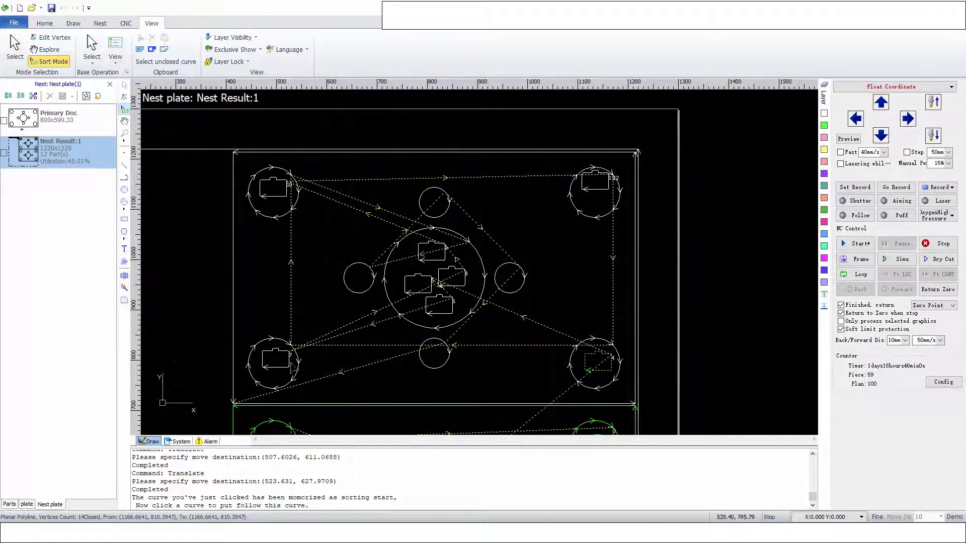
{"action": "left_click", "coordinate": [290, 367]}
{"action": "left_click", "coordinate": [441, 309]}
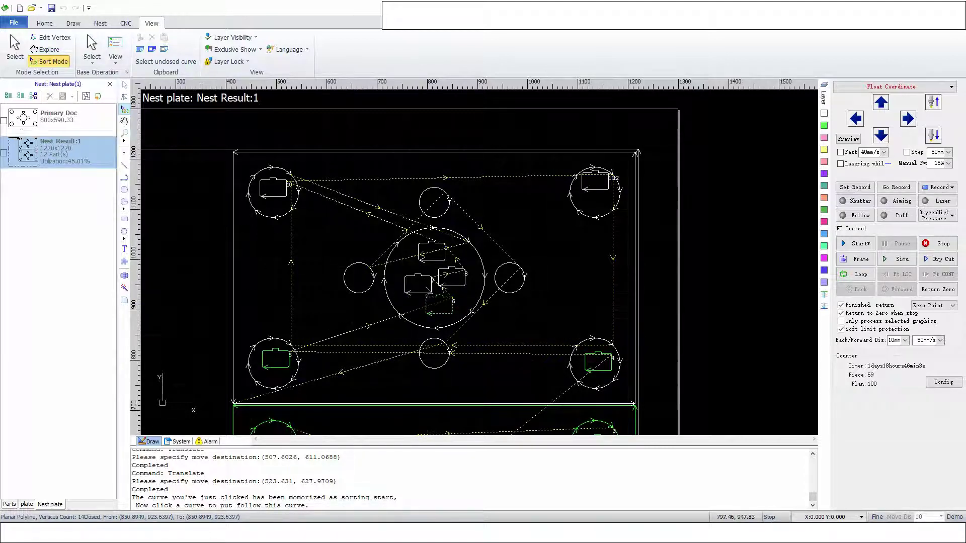
{"action": "left_click", "coordinate": [435, 278]}
{"action": "left_click", "coordinate": [447, 266]}
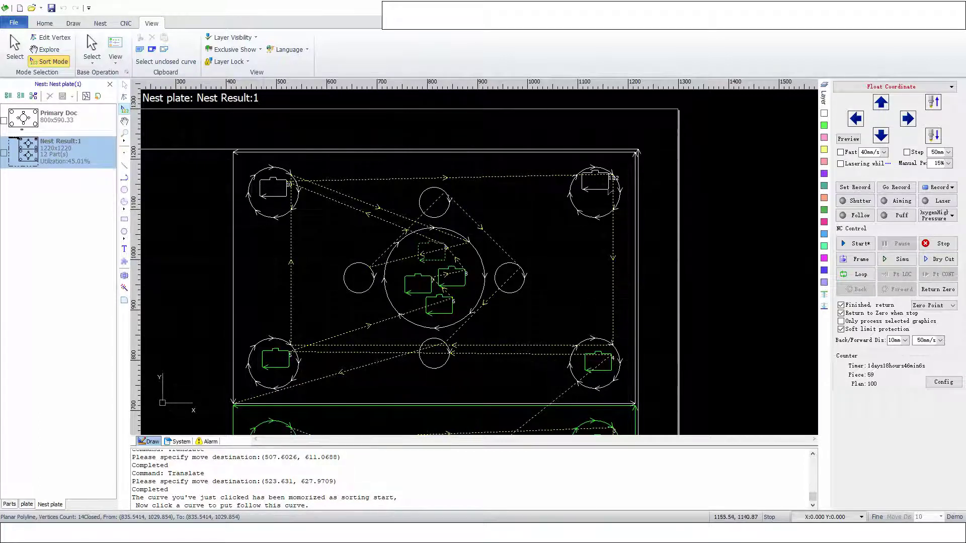
{"action": "left_click", "coordinate": [604, 195]}
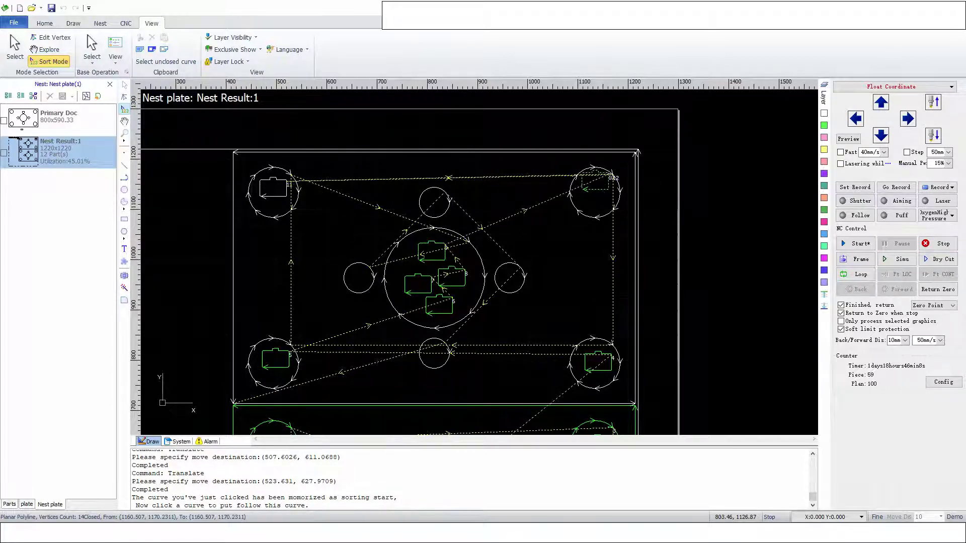
{"action": "left_click", "coordinate": [430, 195]}
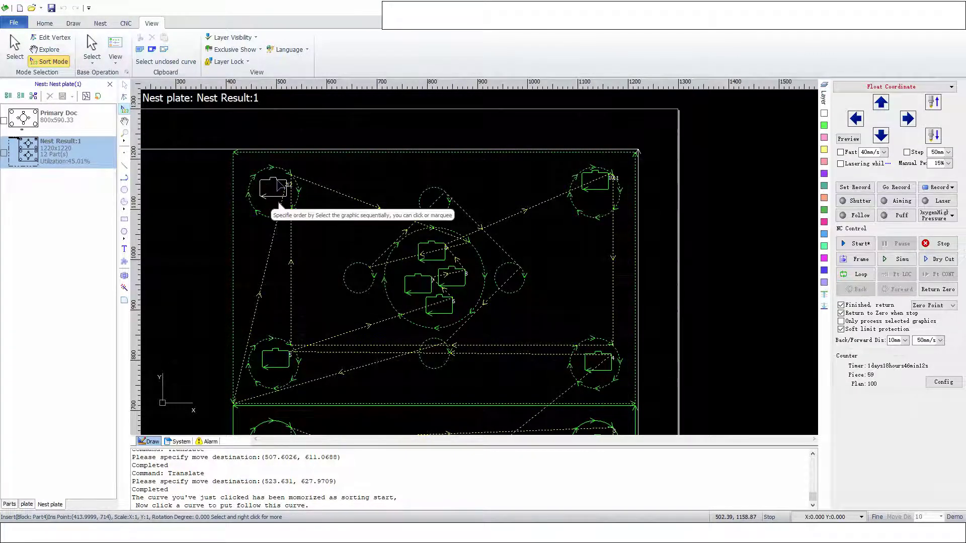
{"action": "left_click", "coordinate": [279, 189]}
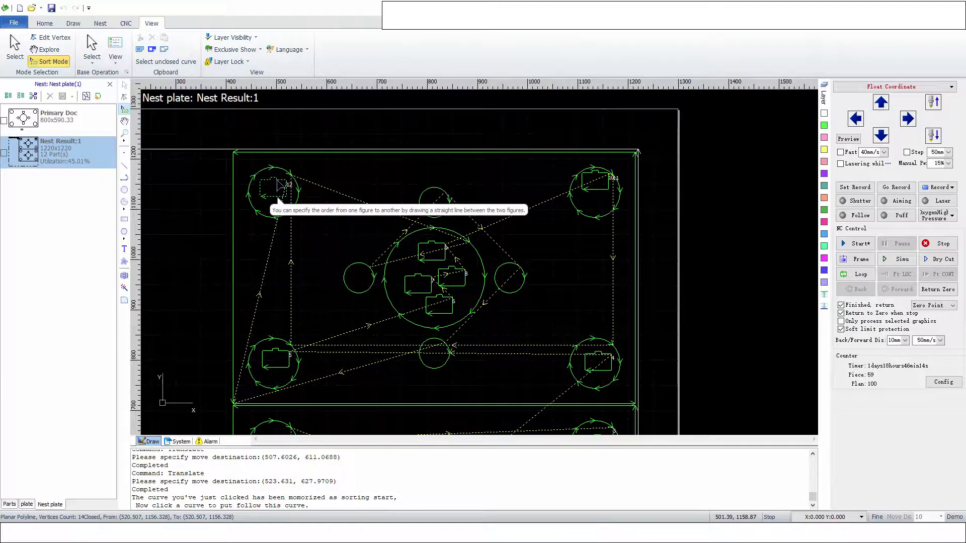
Show the cut sequence paths, check a part's sequence number, then exit manual sorting.
{"action": "left_click", "coordinate": [45, 23]}
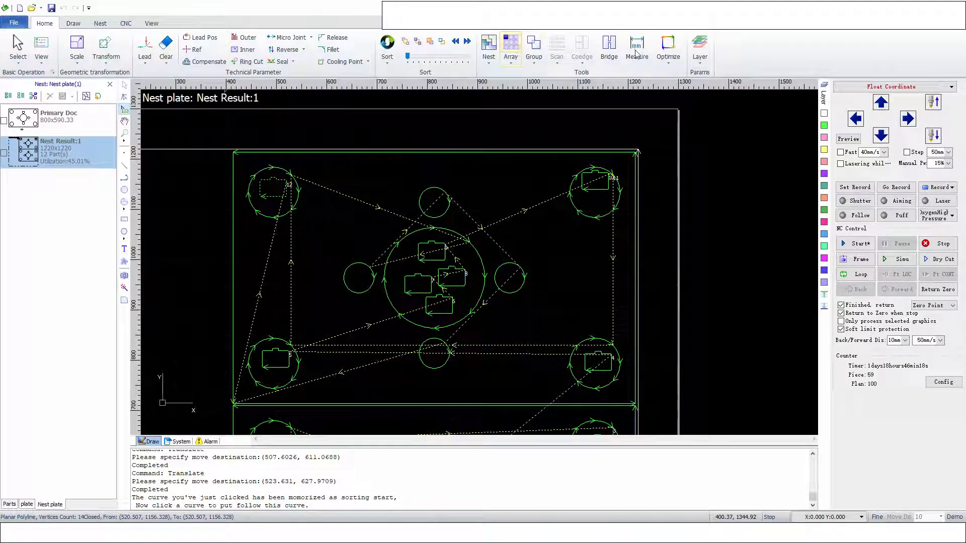
{"action": "left_click", "coordinate": [430, 44]}
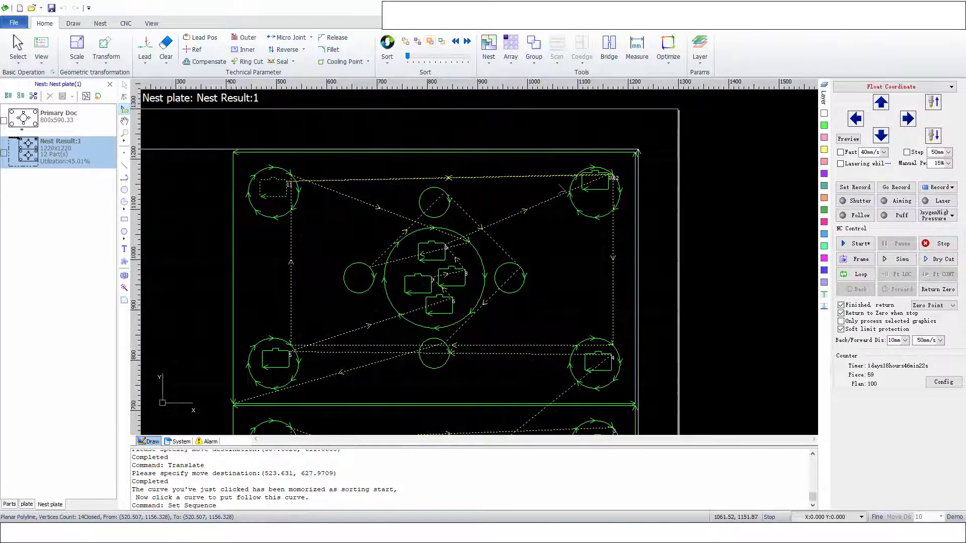
{"action": "scroll", "coordinate": [551, 185], "scroll_direction": "up", "scroll_amount": 2}
{"action": "scroll", "coordinate": [521, 141], "scroll_direction": "up", "scroll_amount": 2}
{"action": "scroll", "coordinate": [521, 141], "scroll_direction": "up", "scroll_amount": 2}
{"action": "scroll", "coordinate": [521, 141], "scroll_direction": "up", "scroll_amount": 2}
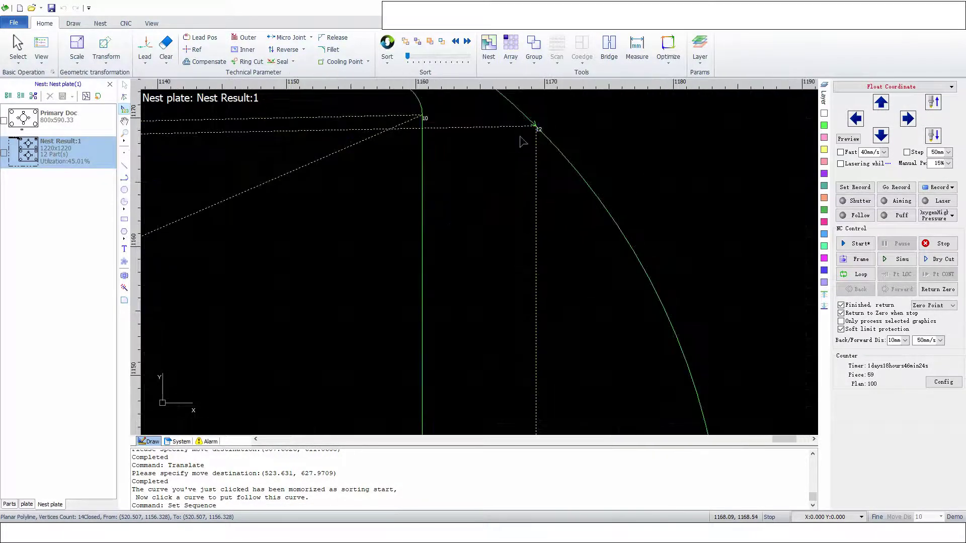
{"action": "scroll", "coordinate": [570, 227], "scroll_direction": "down", "scroll_amount": 4}
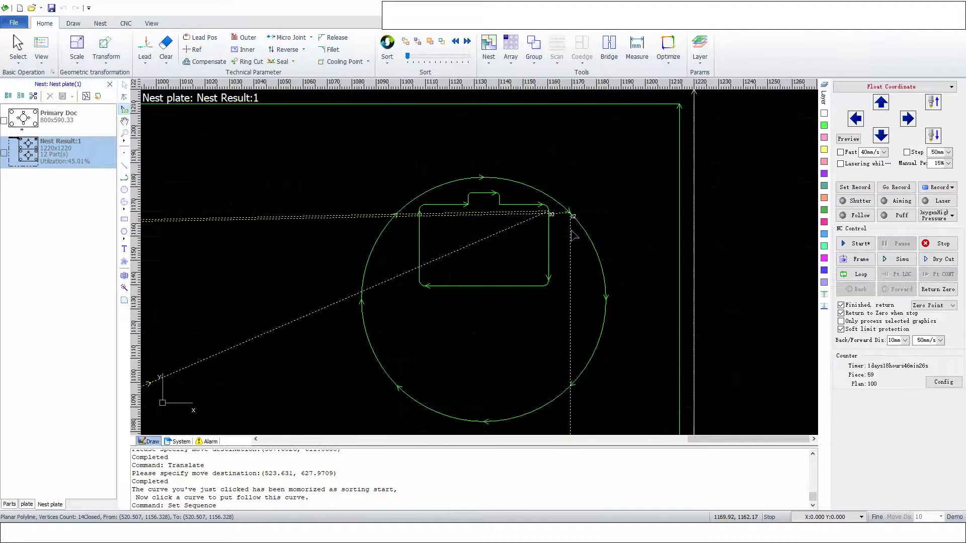
{"action": "scroll", "coordinate": [574, 236], "scroll_direction": "down", "scroll_amount": 2}
{"action": "scroll", "coordinate": [450, 243], "scroll_direction": "down", "scroll_amount": 2}
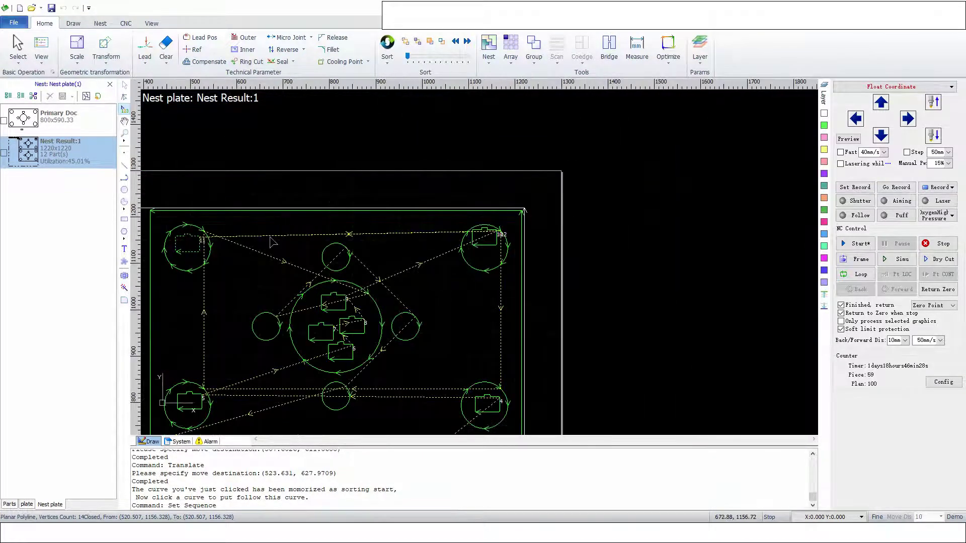
{"action": "scroll", "coordinate": [477, 187], "scroll_direction": "up", "scroll_amount": 2}
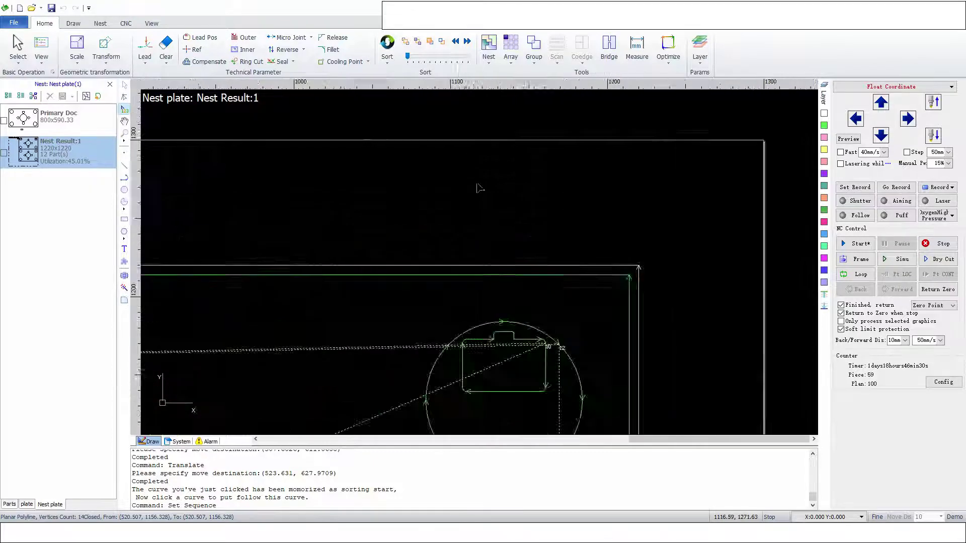
{"action": "scroll", "coordinate": [529, 227], "scroll_direction": "up", "scroll_amount": 2}
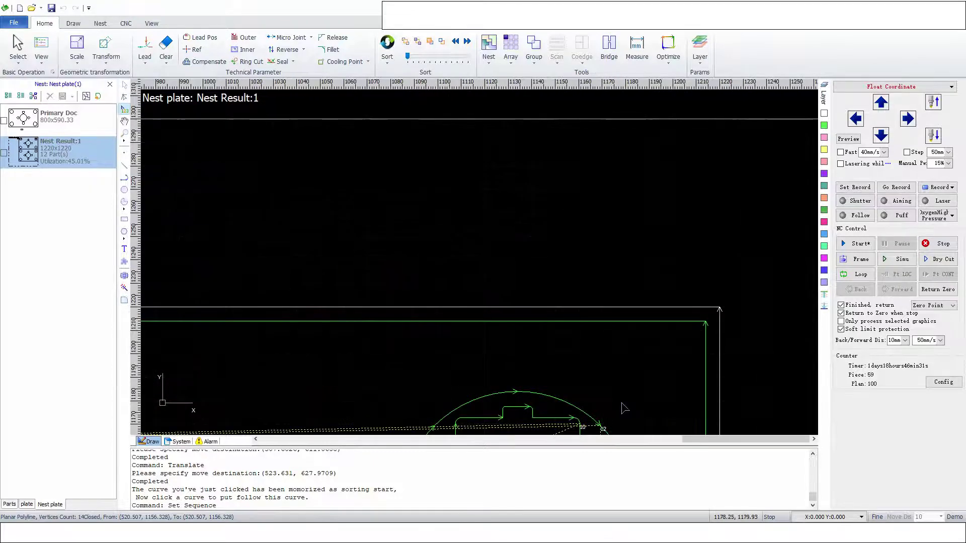
{"action": "left_click", "coordinate": [621, 323]}
{"action": "scroll", "coordinate": [528, 318], "scroll_direction": "down", "scroll_amount": 1}
{"action": "scroll", "coordinate": [453, 314], "scroll_direction": "down", "scroll_amount": 1}
{"action": "scroll", "coordinate": [340, 309], "scroll_direction": "down", "scroll_amount": 1}
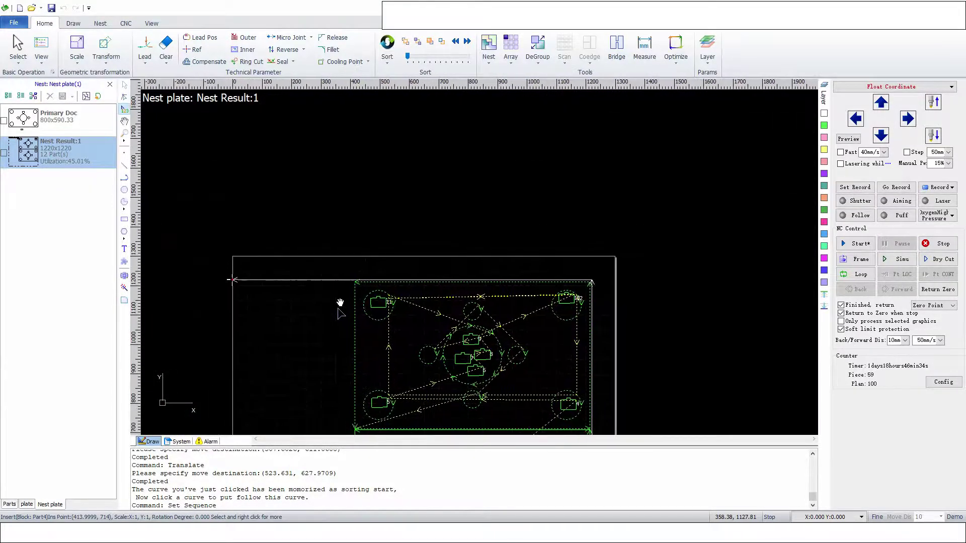
{"action": "middle_click_drag", "start_coordinate": [339, 309], "coordinate": [367, 151]}
{"action": "left_click", "coordinate": [366, 152]}
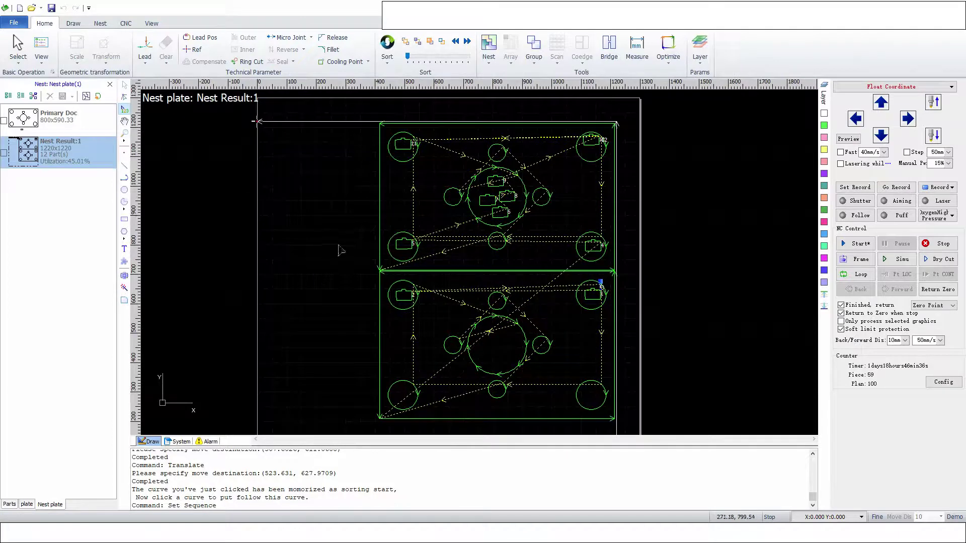
{"action": "left_click", "coordinate": [339, 198]}
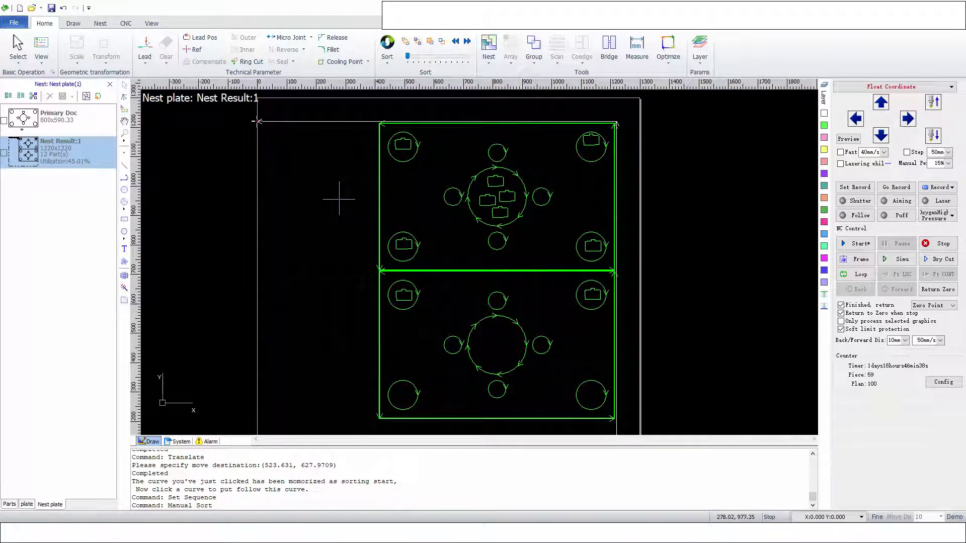
Run the cutting simulation of the nested sheet with a faster simulation speed.
{"action": "left_click", "coordinate": [892, 261]}
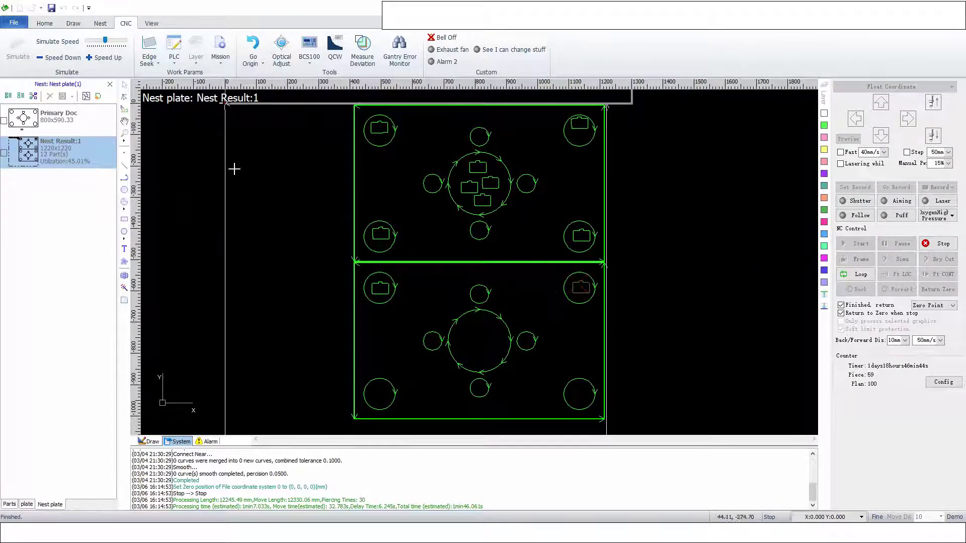
{"action": "left_click_drag", "start_coordinate": [105, 42], "coordinate": [121, 45]}
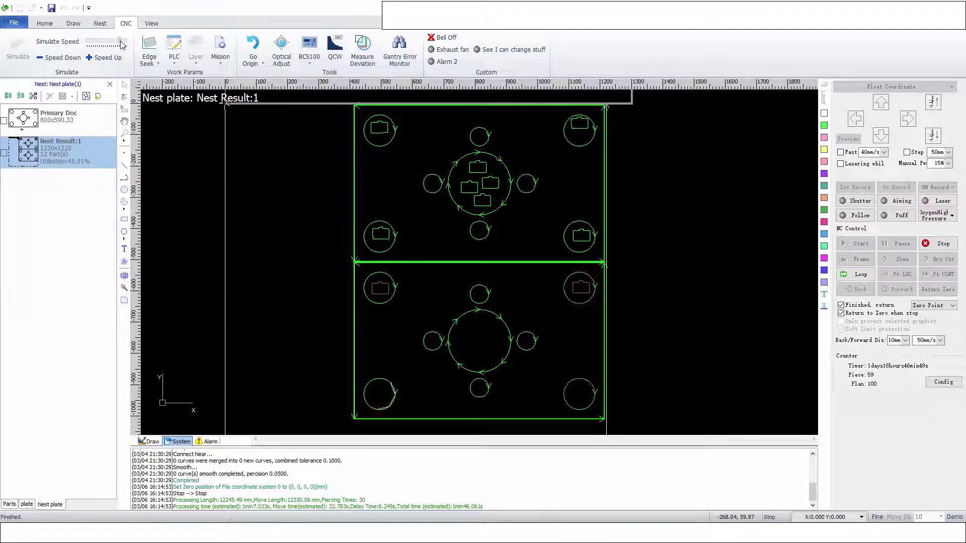